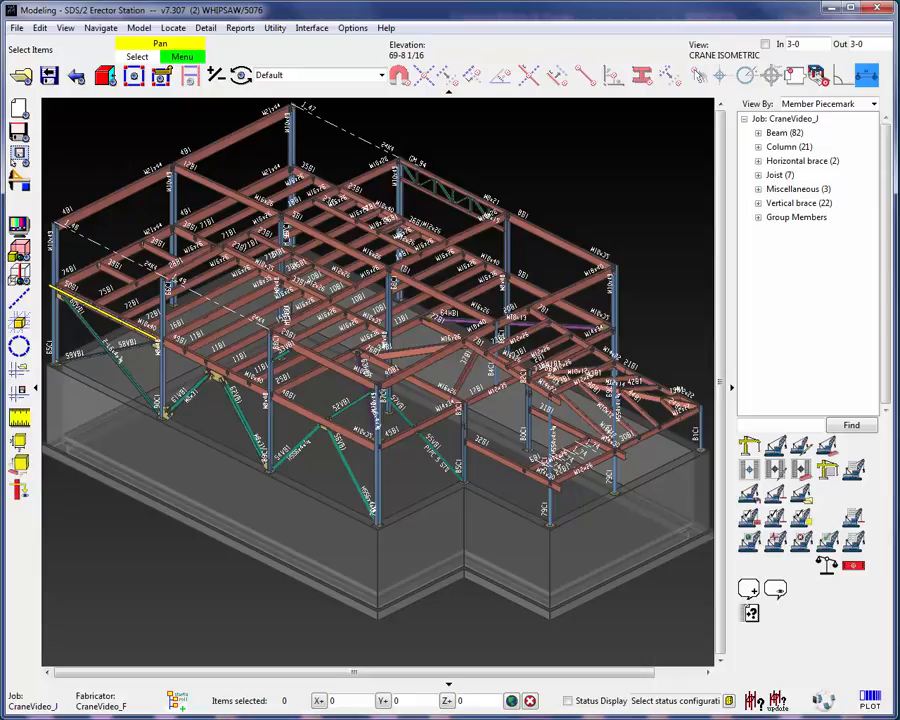
Step: Open the Status Display settings for the crane isometric model view
{"action": "left_click", "coordinate": [138, 28]}
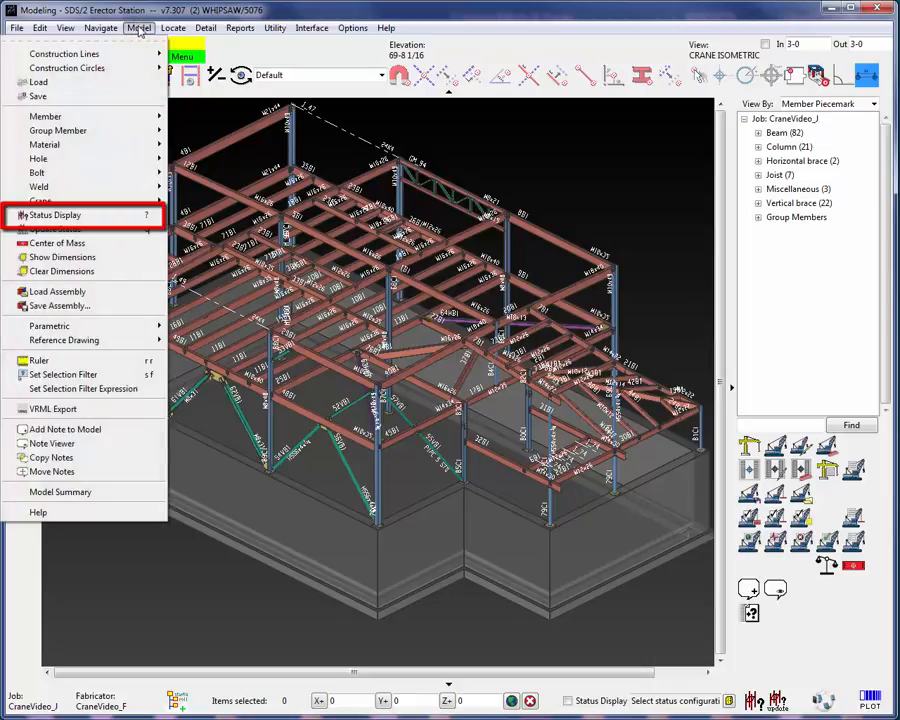
{"action": "left_click", "coordinate": [138, 30]}
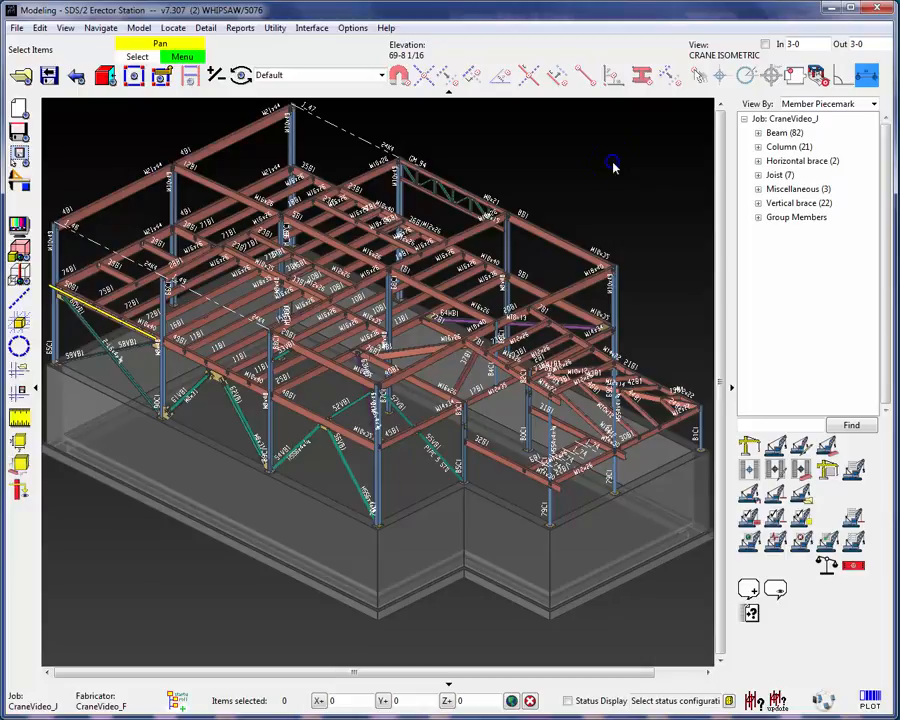
{"action": "right_click", "coordinate": [614, 168]}
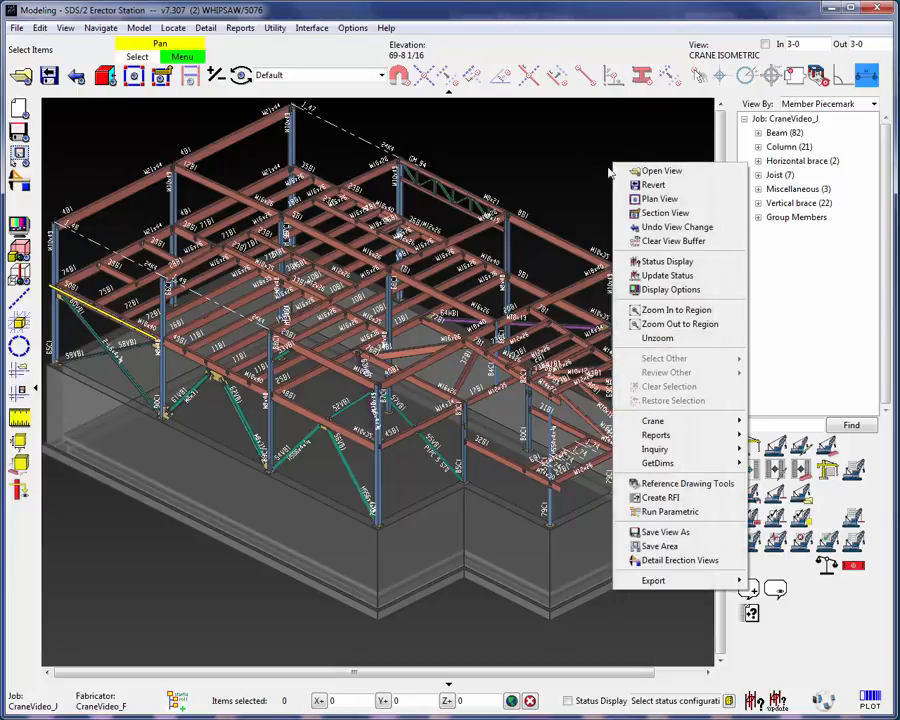
{"action": "left_click", "coordinate": [647, 262]}
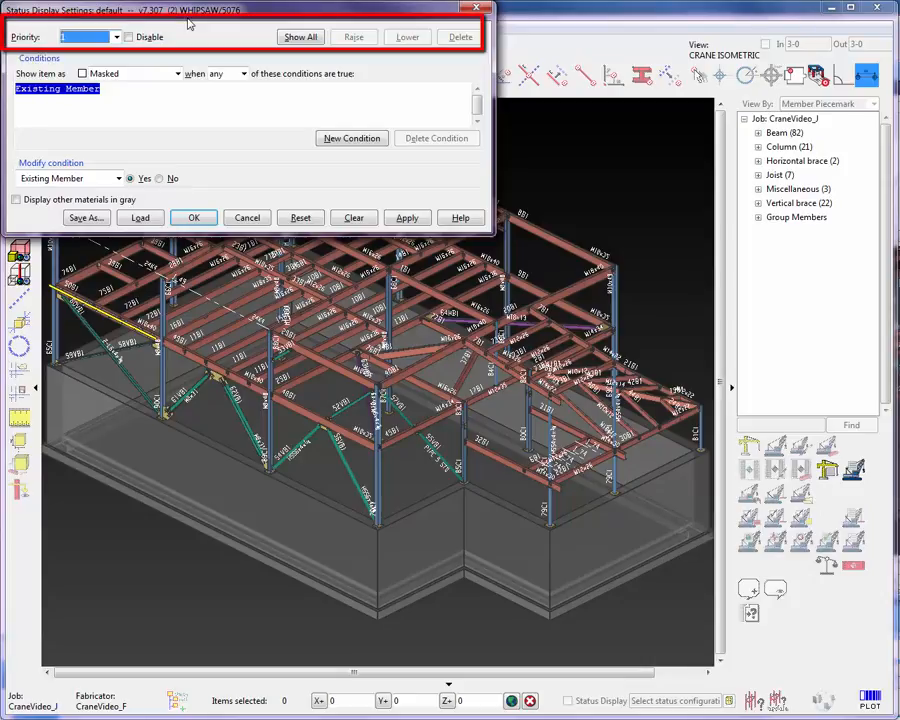
Step: Look through the priority choices and the condition categories, including Approval and modeling, Member status and Connection type
{"action": "left_click", "coordinate": [116, 37]}
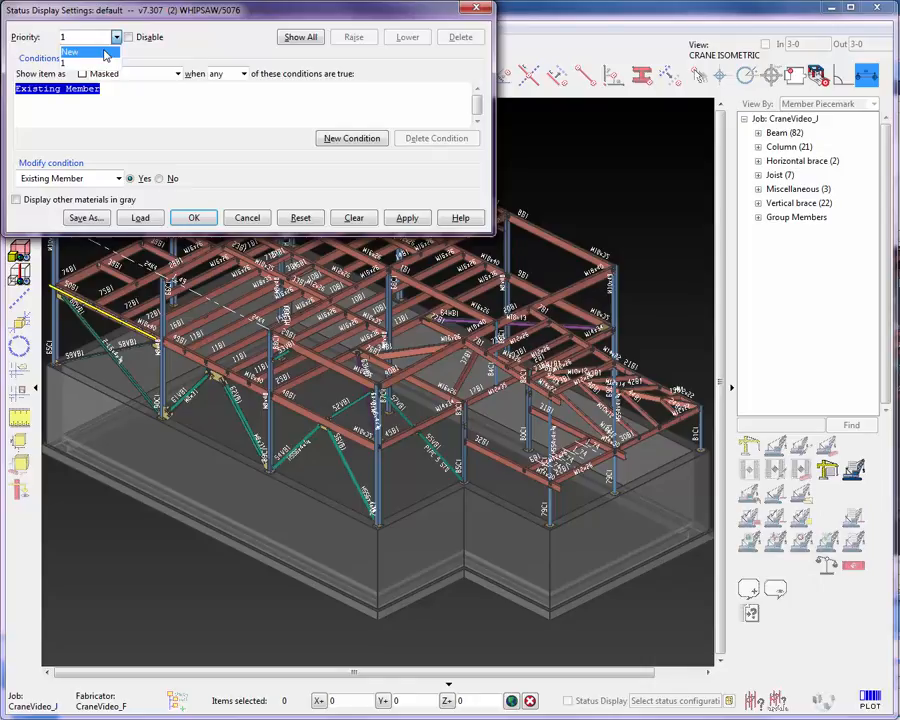
{"action": "left_click", "coordinate": [230, 35]}
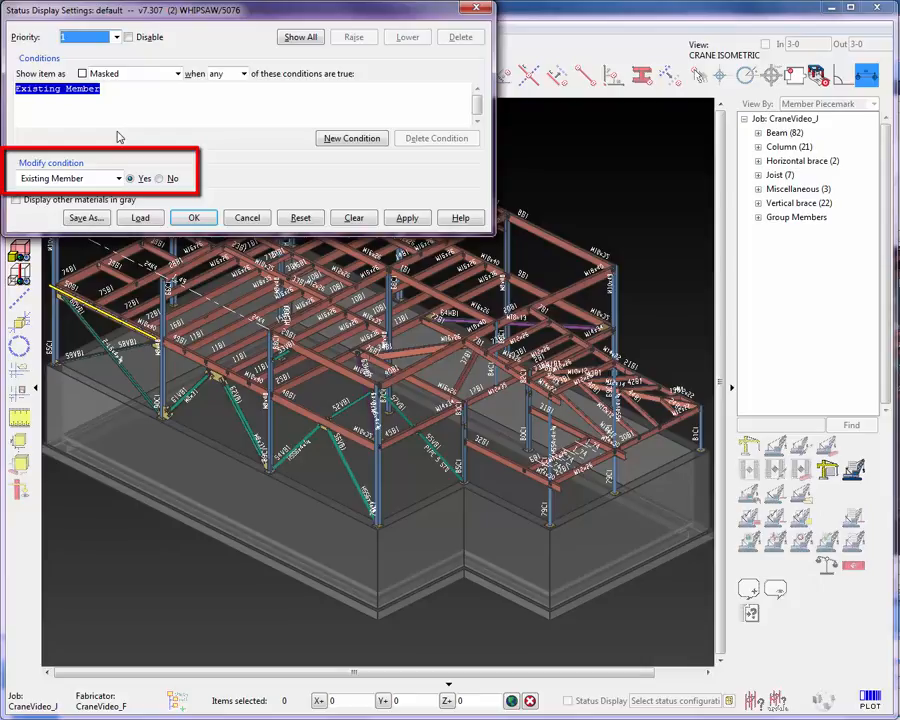
{"action": "left_click", "coordinate": [118, 178]}
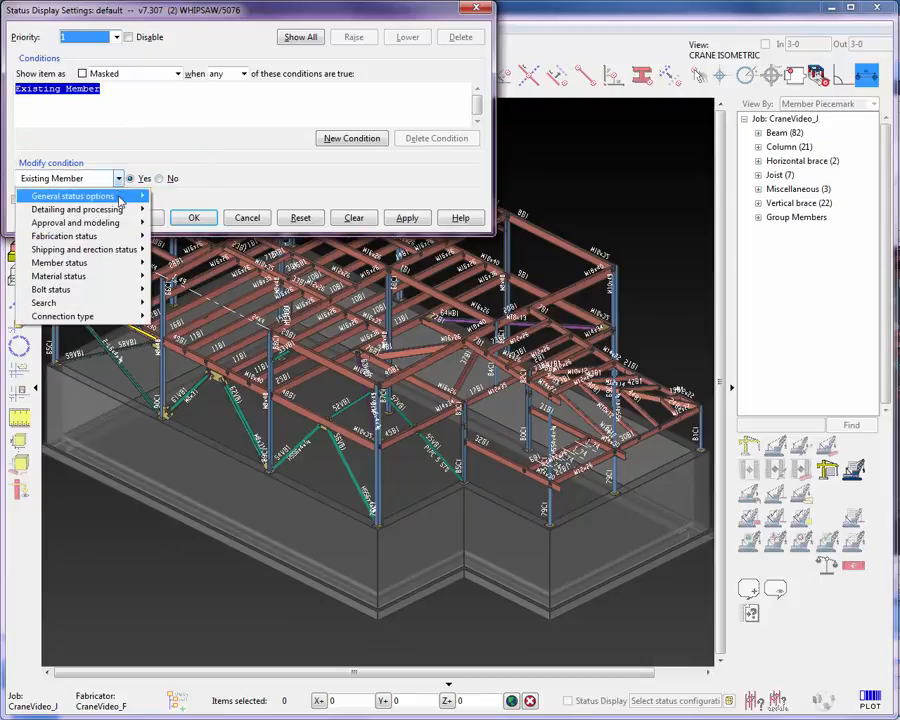
{"action": "mouse_move", "coordinate": [120, 203]}
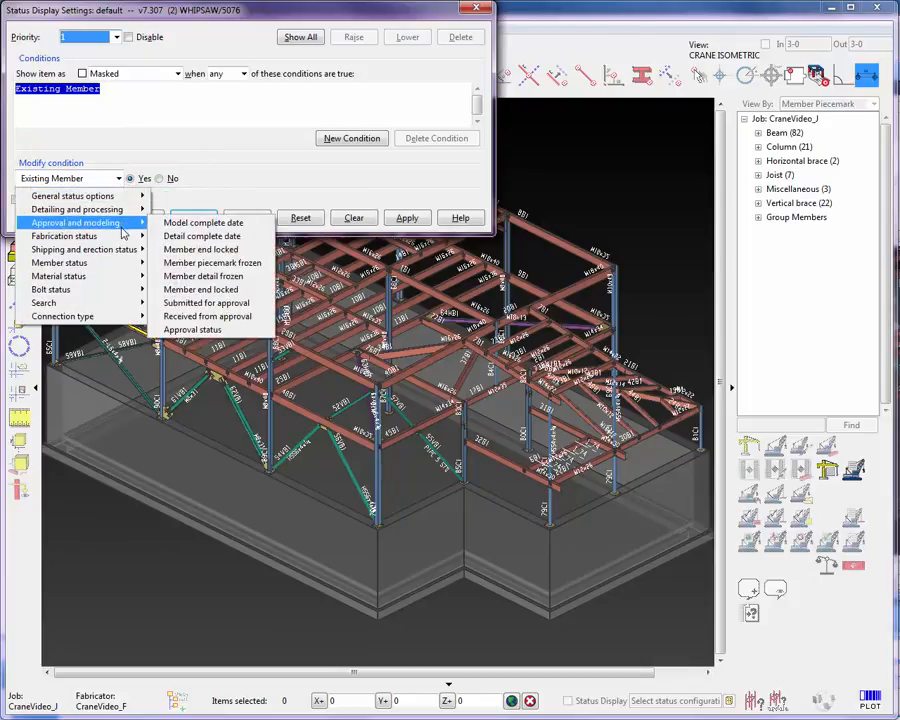
{"action": "mouse_move", "coordinate": [122, 253]}
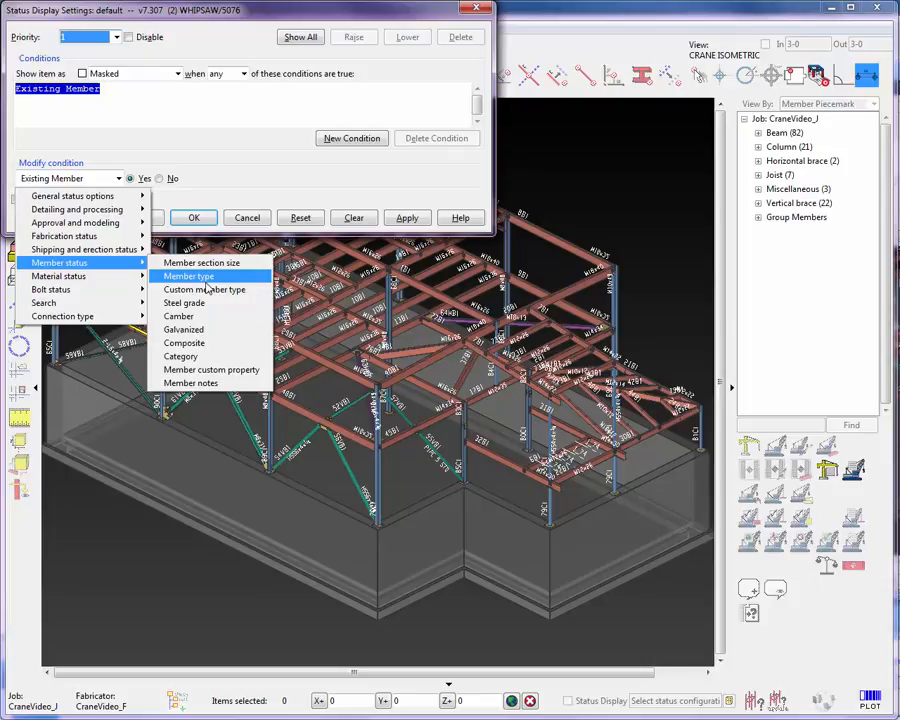
{"action": "mouse_move", "coordinate": [112, 295]}
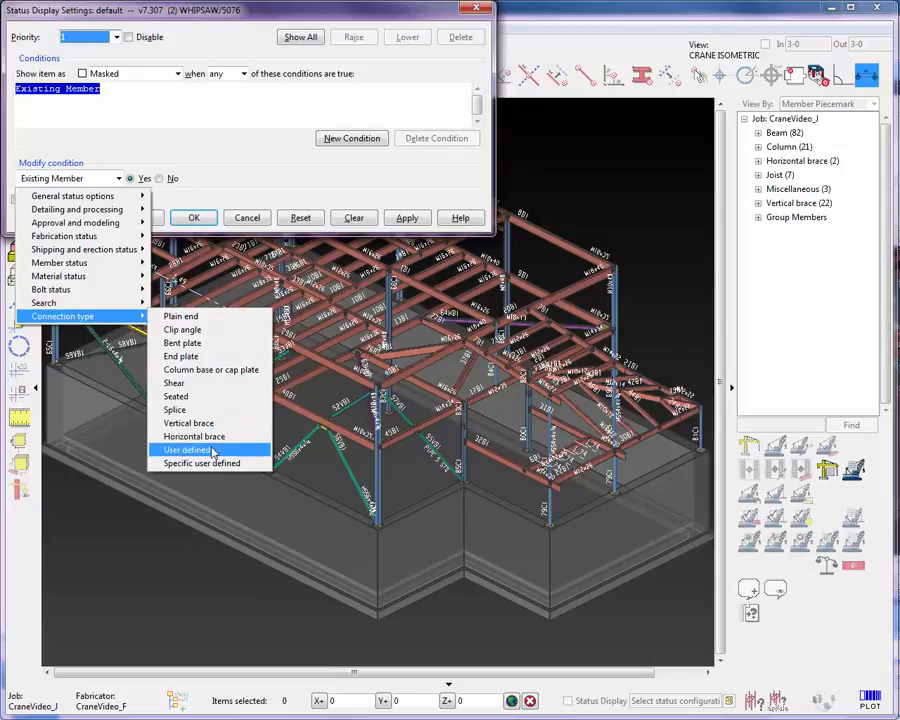
{"action": "left_click", "coordinate": [185, 120]}
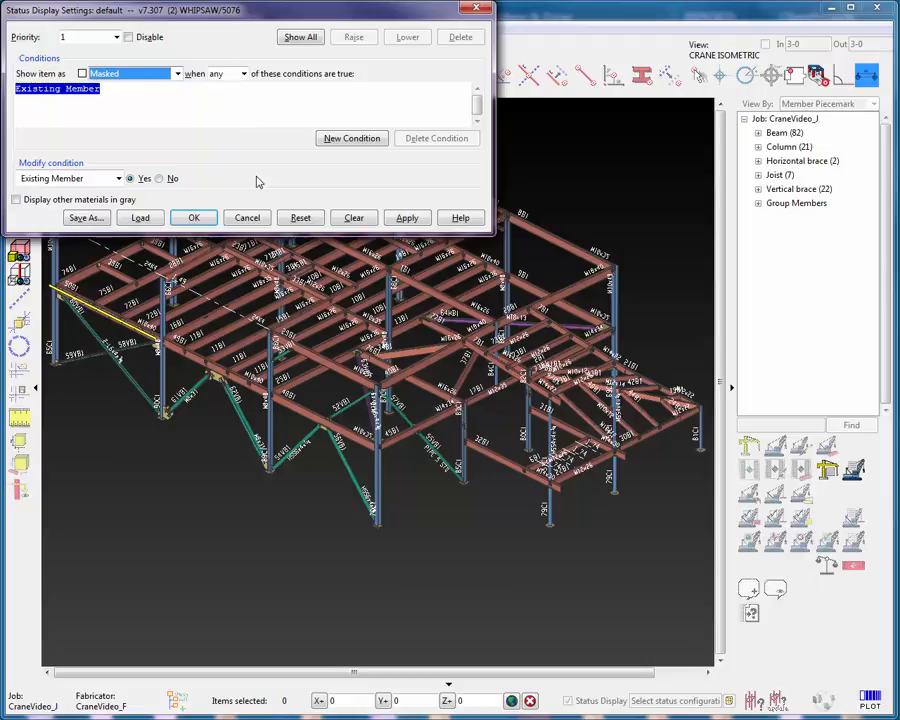
Step: Set items meeting the Existing Member condition to show as Cyan and apply it to the model
{"action": "left_click", "coordinate": [178, 74]}
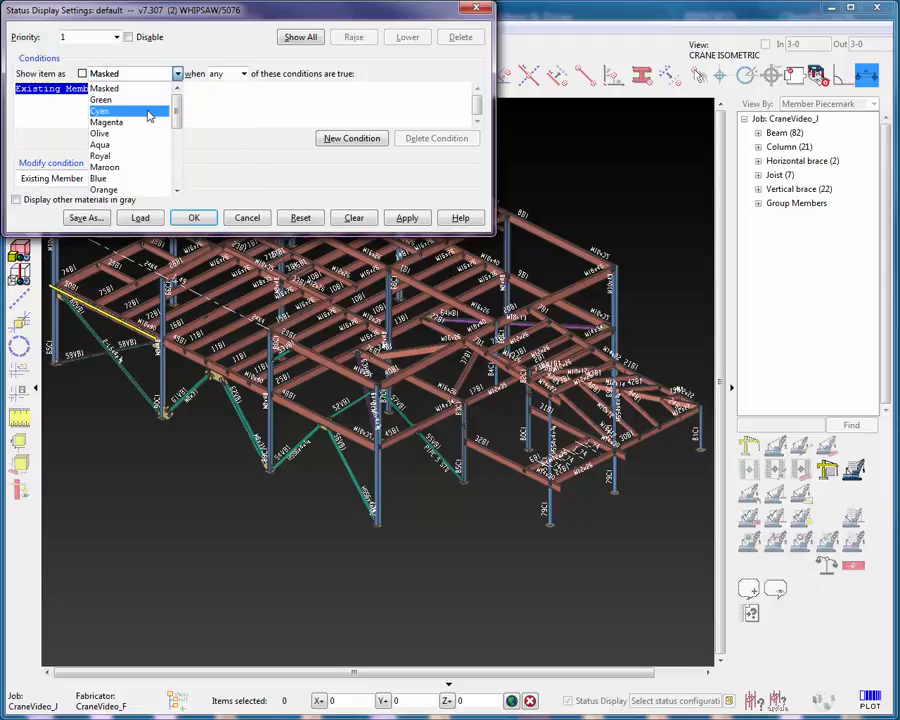
{"action": "left_click", "coordinate": [148, 111]}
{"action": "left_click", "coordinate": [407, 218]}
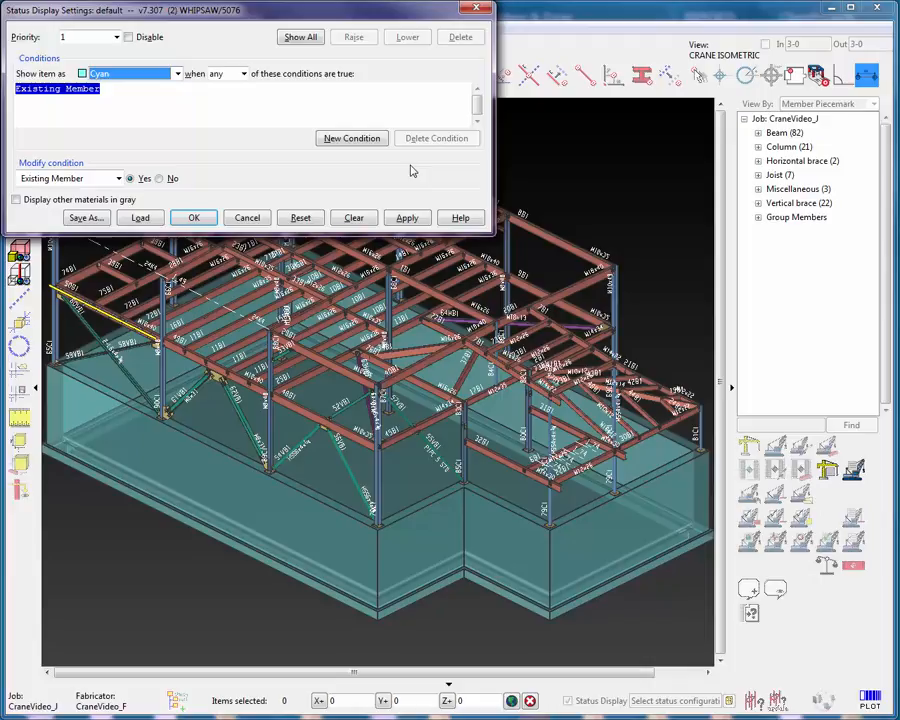
Step: Set items meeting the Existing Member condition to show as Masked and apply it to the model
{"action": "left_click", "coordinate": [177, 73]}
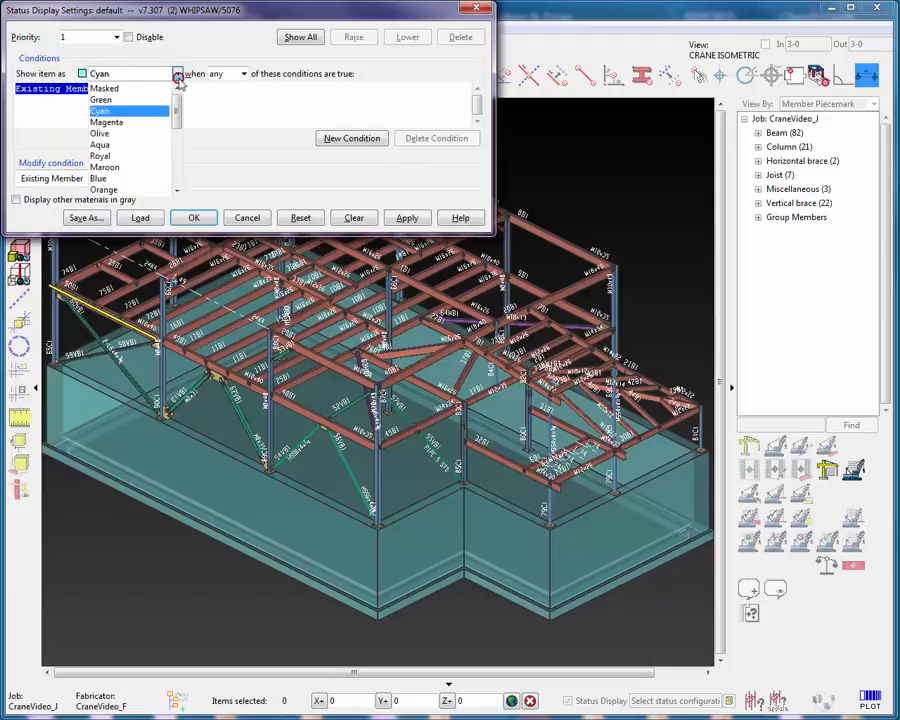
{"action": "left_click", "coordinate": [149, 86]}
{"action": "left_click", "coordinate": [407, 218]}
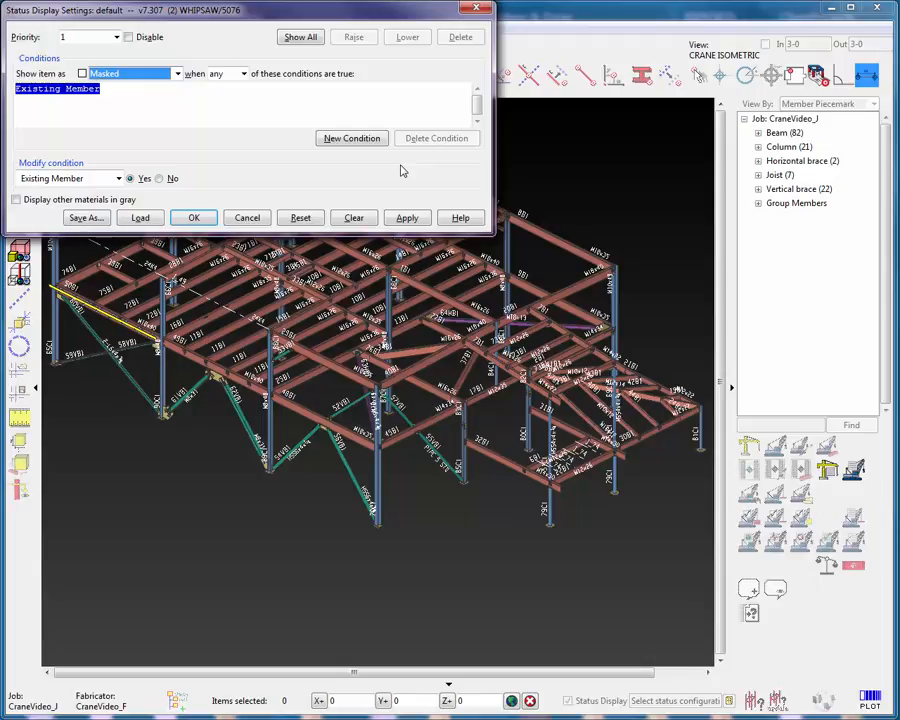
Step: Add a new priority that masks items whose Sequence is from 1 to 1, and apply it to the model
{"action": "left_click_drag", "start_coordinate": [393, 13], "coordinate": [796, 14]}
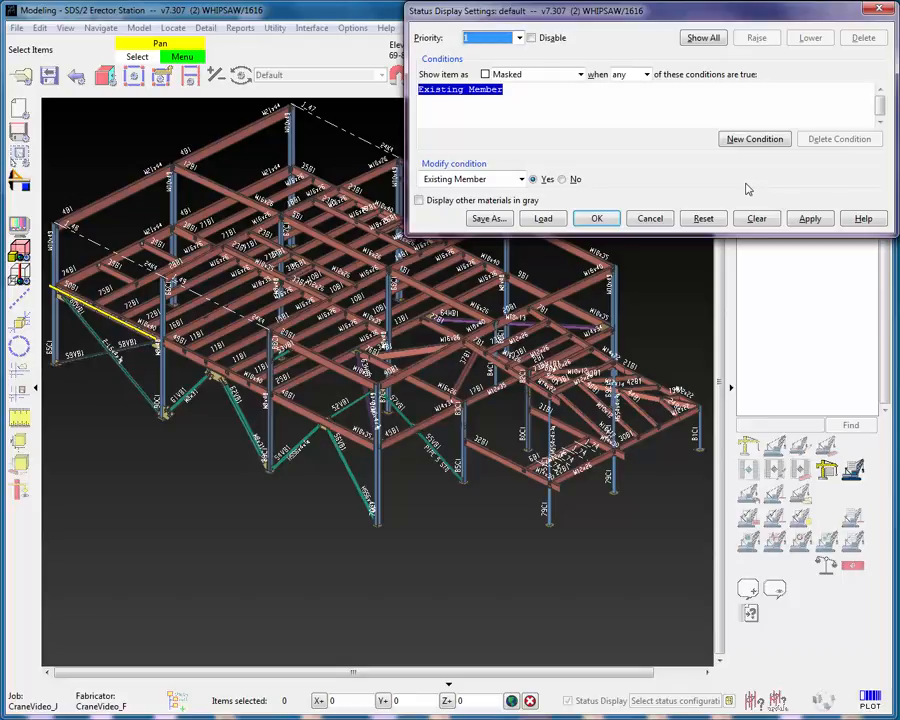
{"action": "left_click", "coordinate": [521, 38]}
{"action": "left_click", "coordinate": [506, 55]}
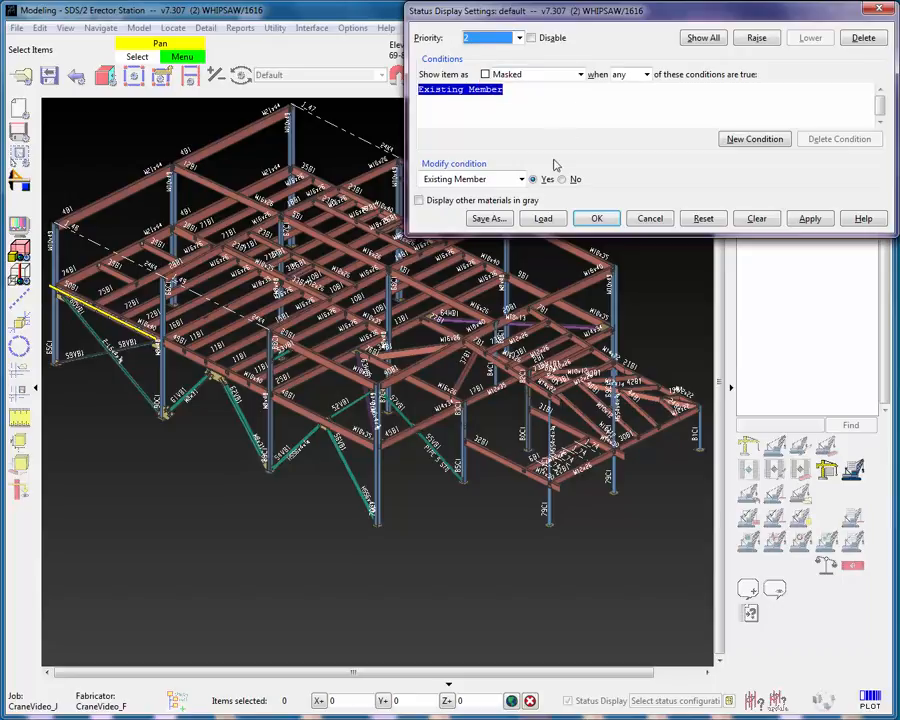
{"action": "left_click", "coordinate": [521, 180]}
{"action": "mouse_move", "coordinate": [480, 197]}
{"action": "left_click", "coordinate": [386, 211]}
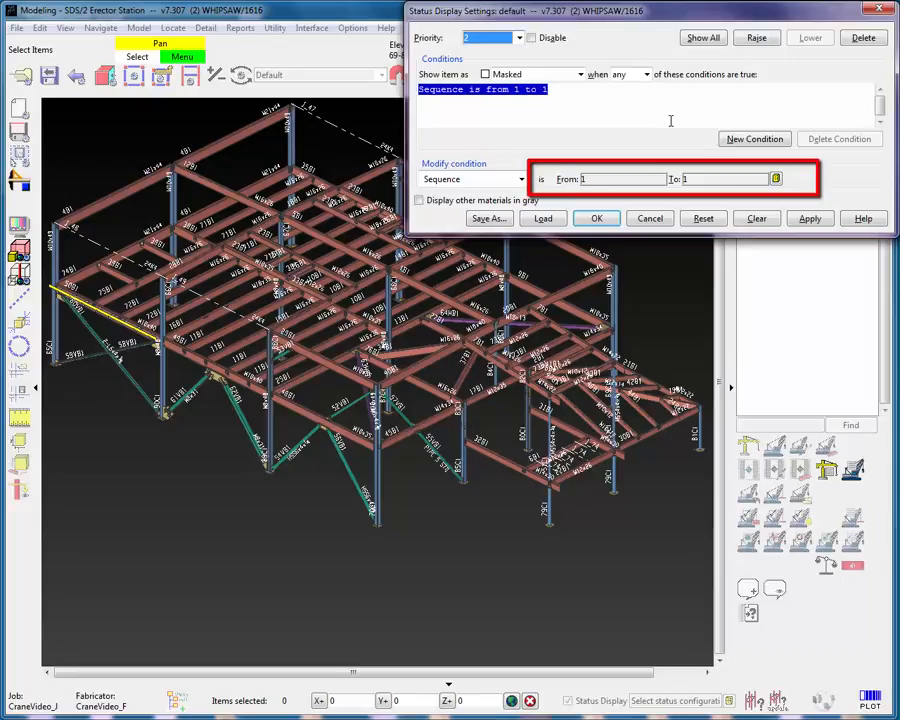
{"action": "left_click", "coordinate": [806, 218]}
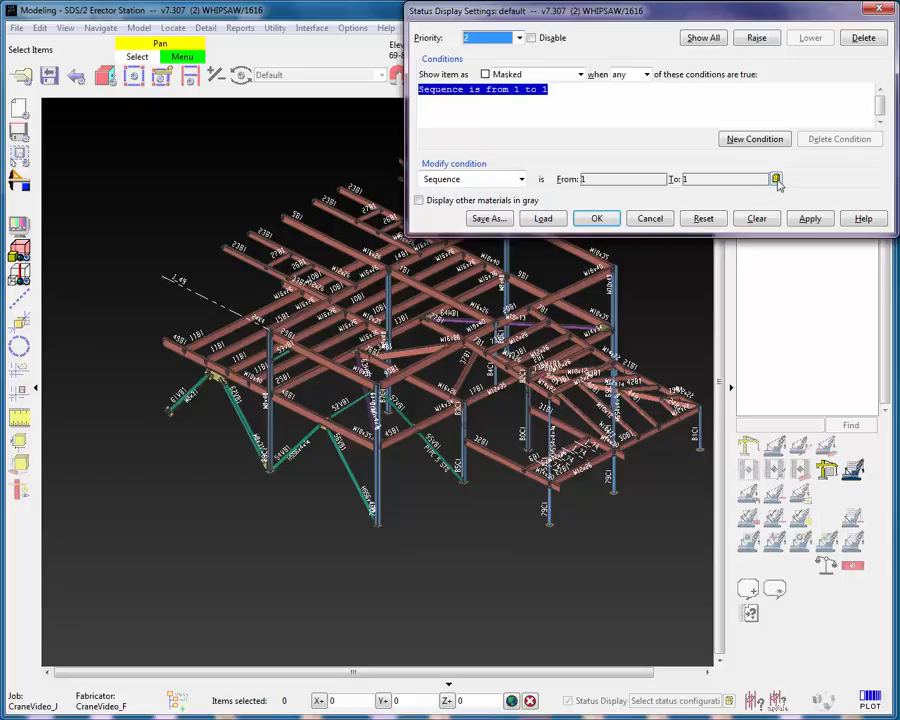
Step: Set the sequence range of the masking condition to sequences 2 through 5 and apply it
{"action": "left_click", "coordinate": [776, 179]}
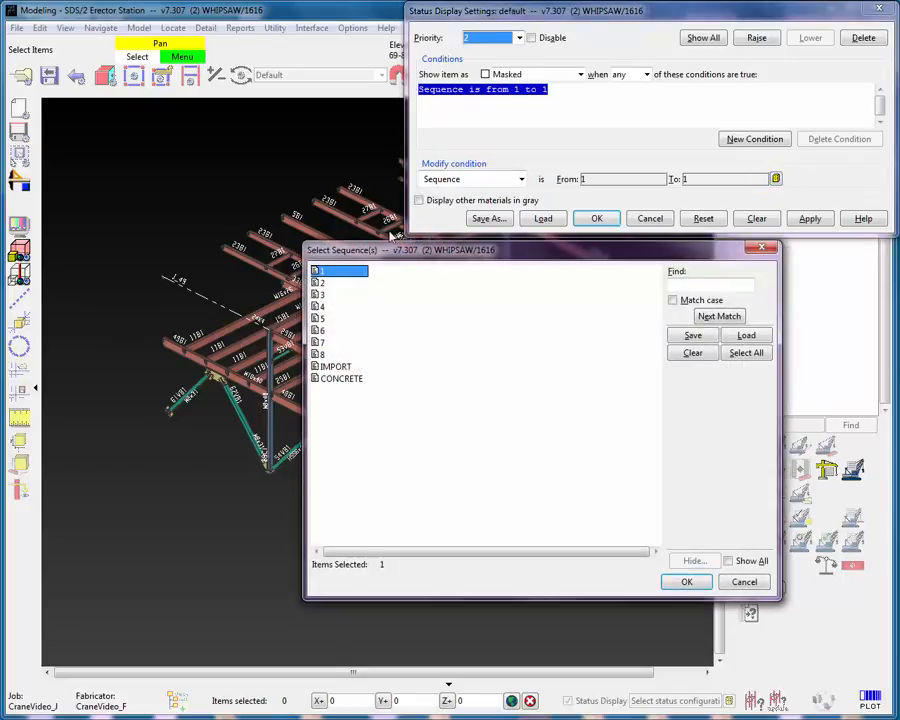
{"action": "left_click", "coordinate": [352, 271]}
{"action": "left_click_drag", "start_coordinate": [332, 284], "coordinate": [331, 320]}
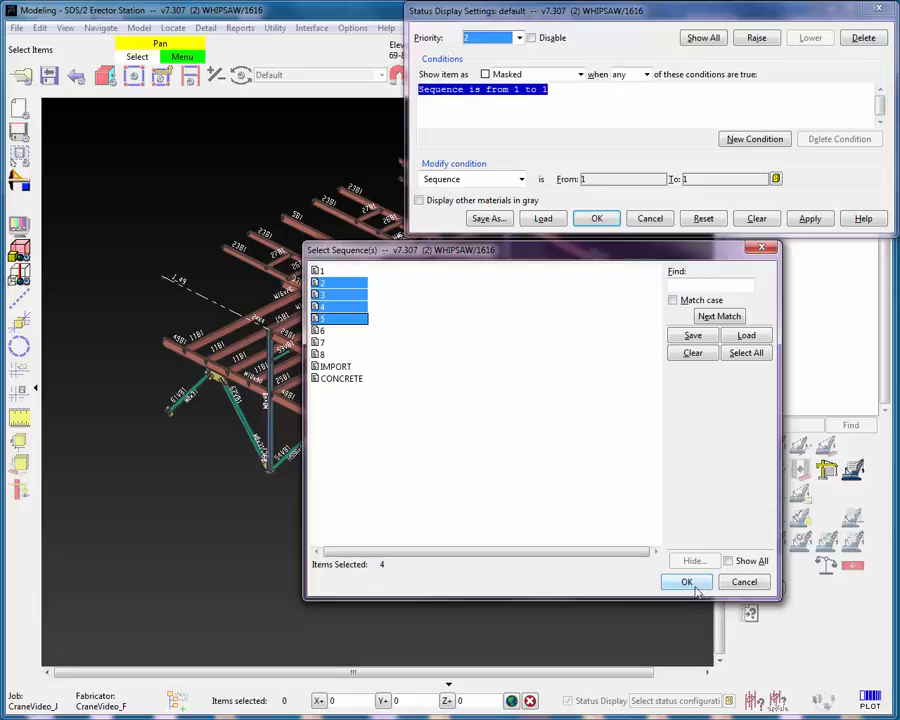
{"action": "left_click", "coordinate": [688, 583]}
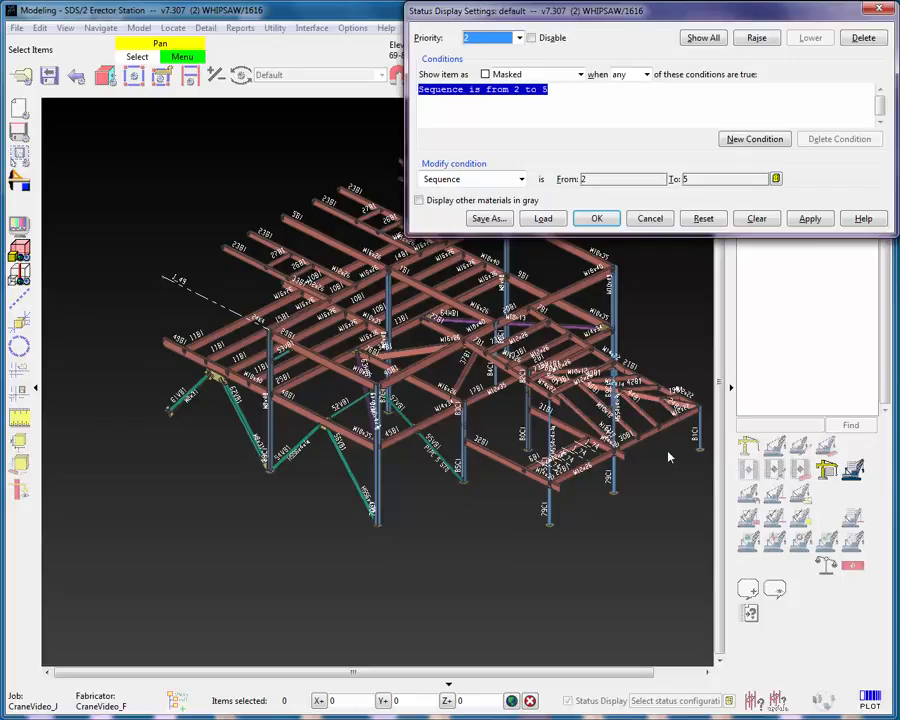
{"action": "left_click", "coordinate": [812, 219]}
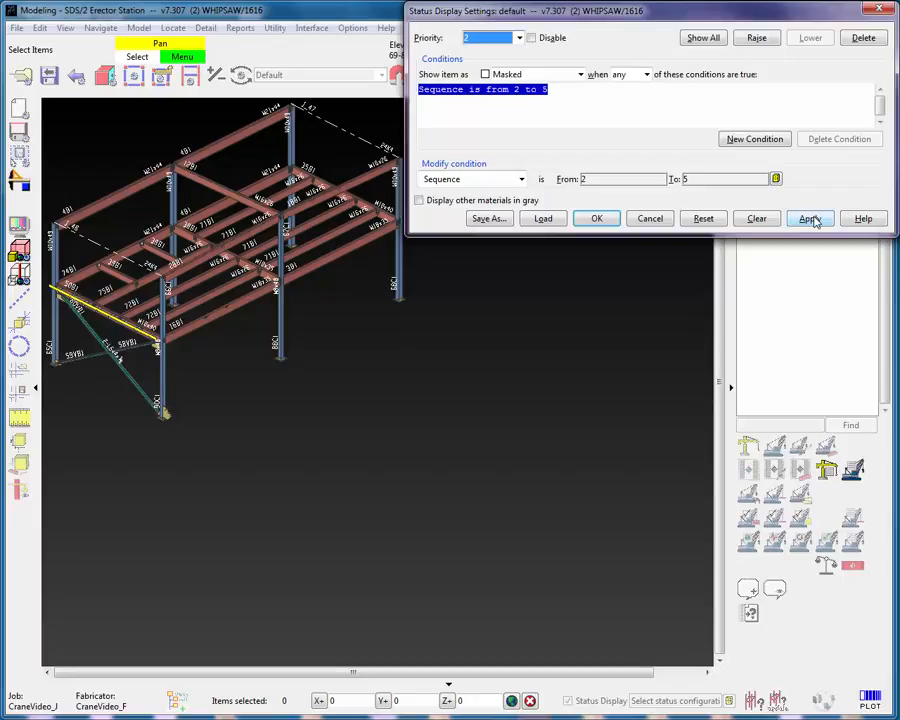
Step: Change the masking condition to Sequence is not from 1 to 1 and accept the settings without saving a configuration file
{"action": "left_click", "coordinate": [775, 179]}
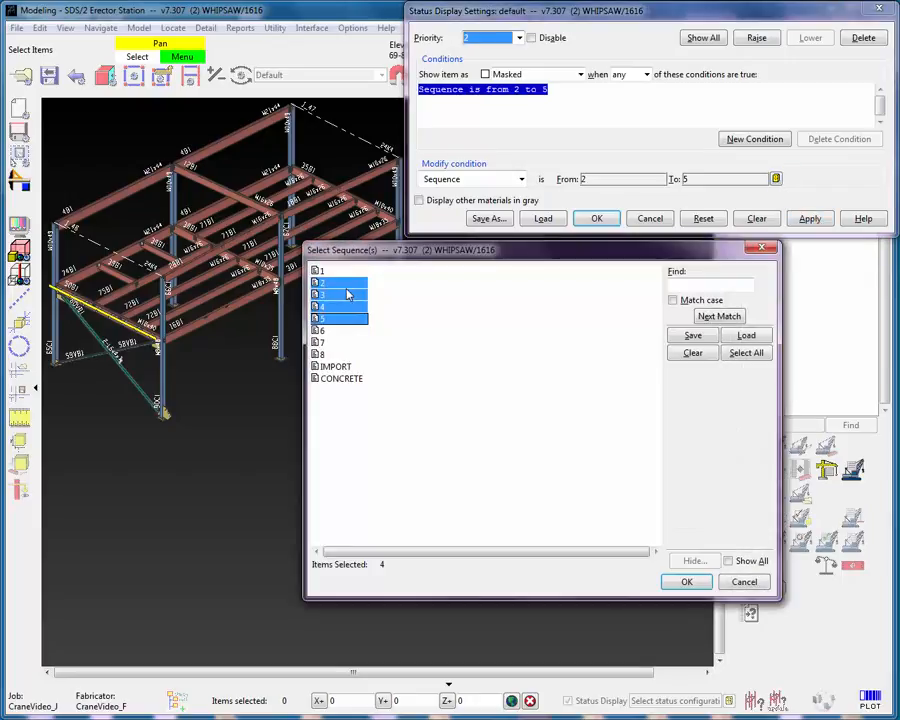
{"action": "left_click", "coordinate": [345, 318]}
{"action": "left_click", "coordinate": [345, 318], "text": "ctrl"}
{"action": "left_click", "coordinate": [327, 271]}
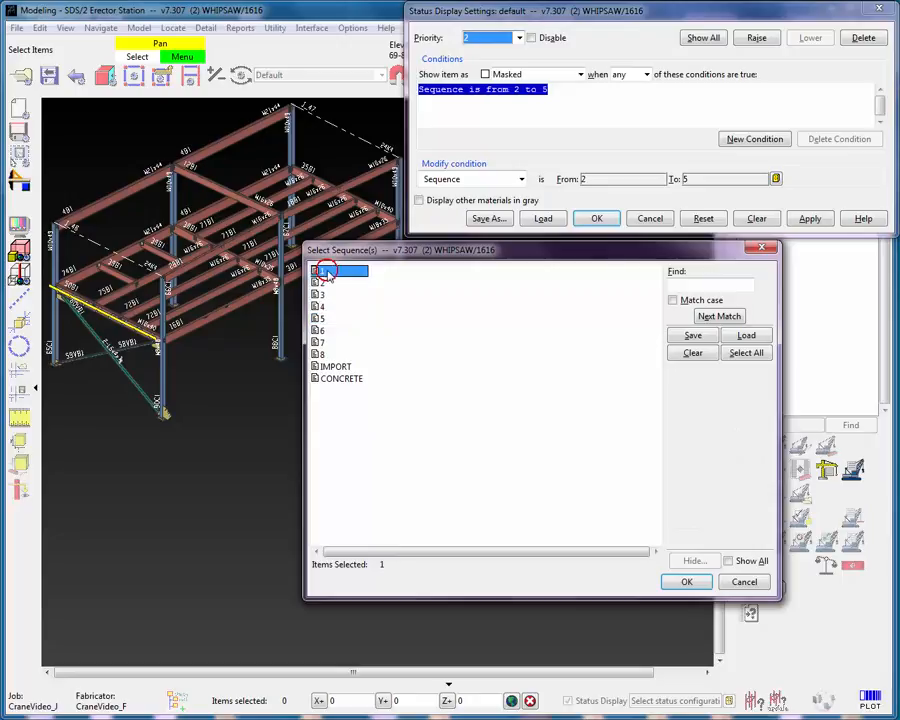
{"action": "left_click", "coordinate": [686, 582]}
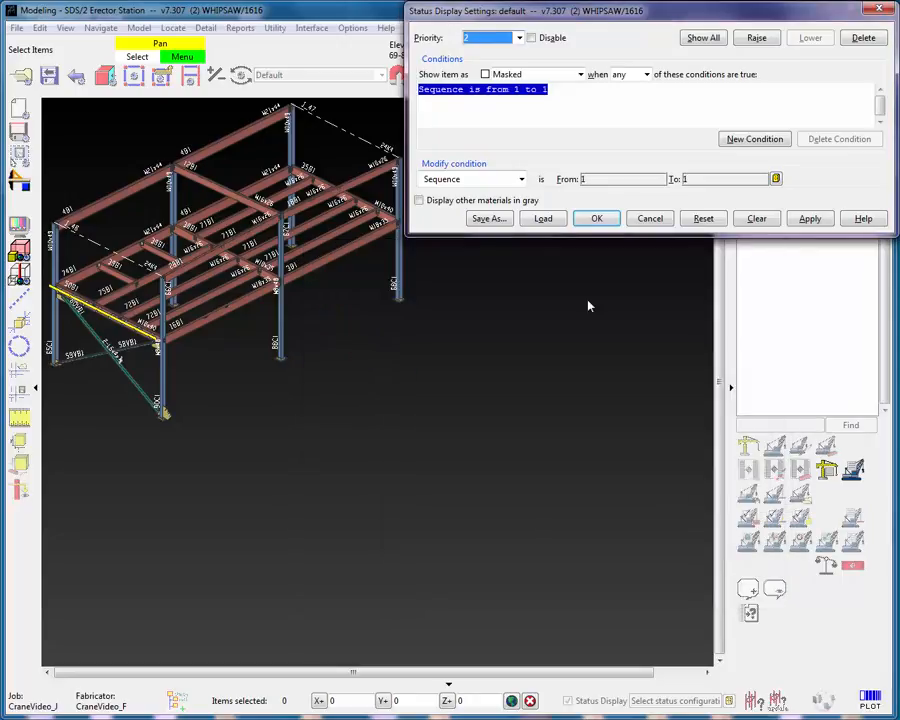
{"action": "left_click", "coordinate": [541, 181]}
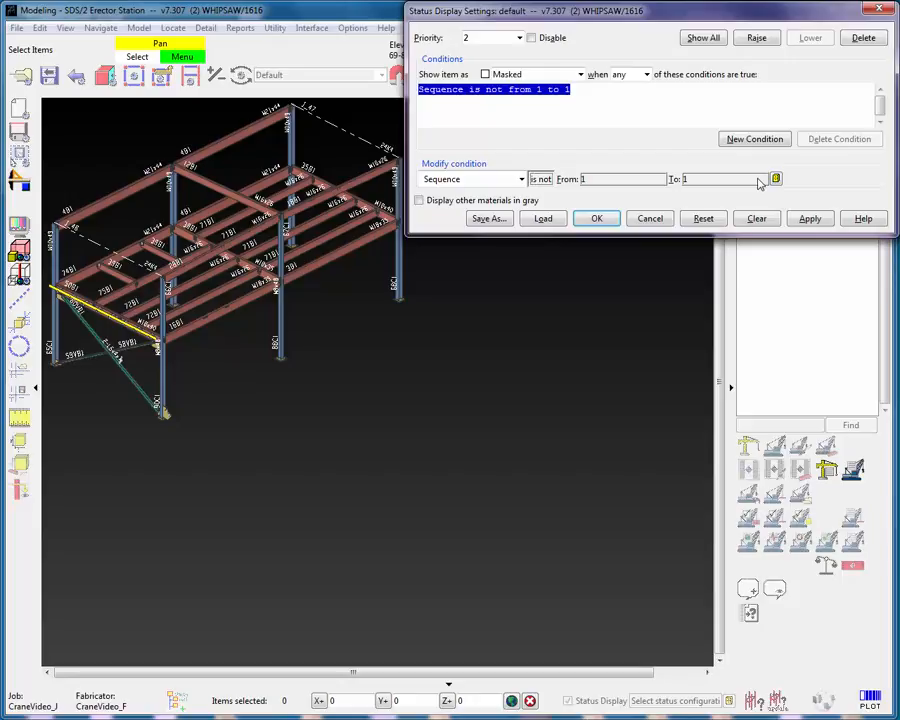
{"action": "left_click", "coordinate": [599, 220]}
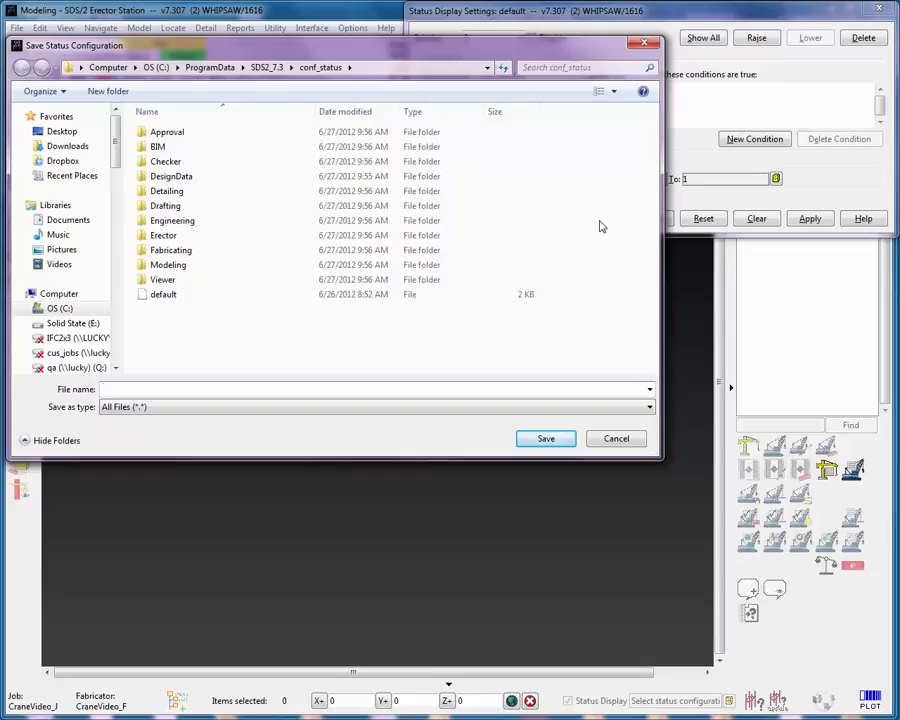
{"action": "left_click", "coordinate": [618, 439]}
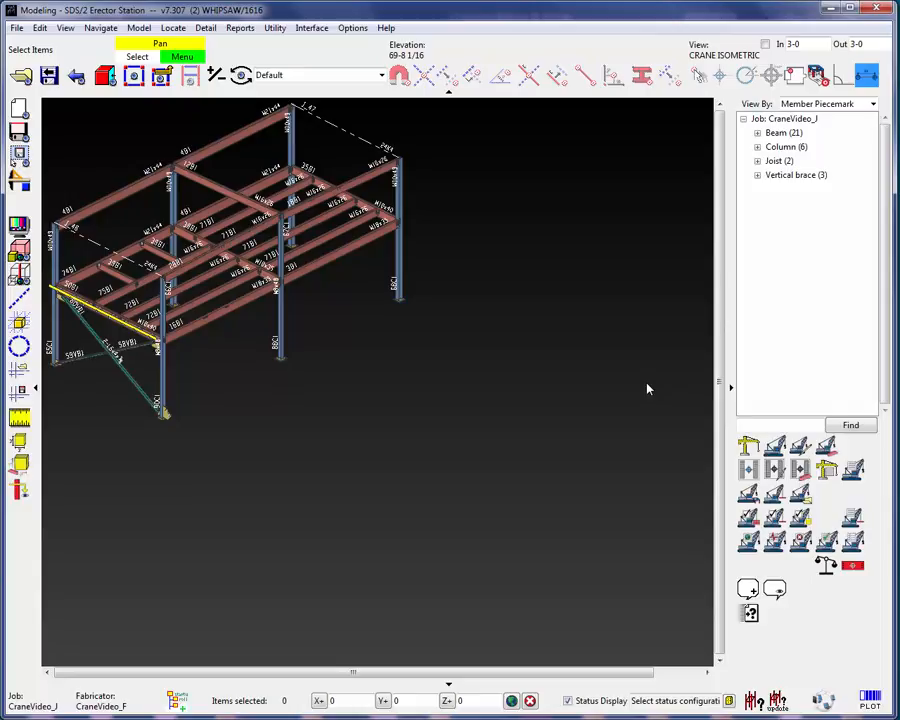
Step: Reopen the Status Display settings to review the sequence condition, and close them
{"action": "right_click", "coordinate": [567, 206]}
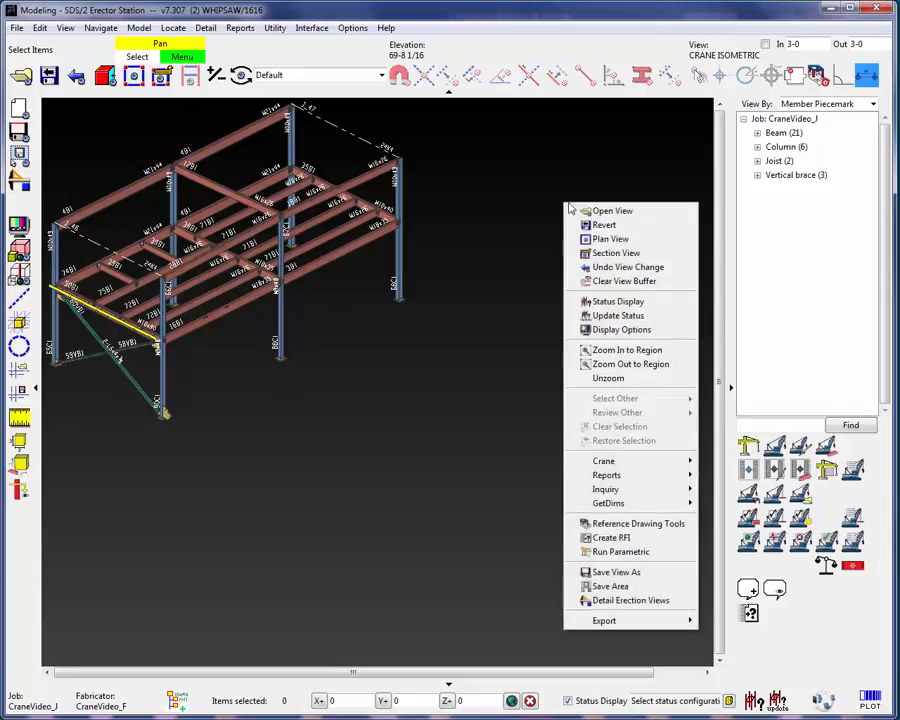
{"action": "left_click", "coordinate": [612, 299]}
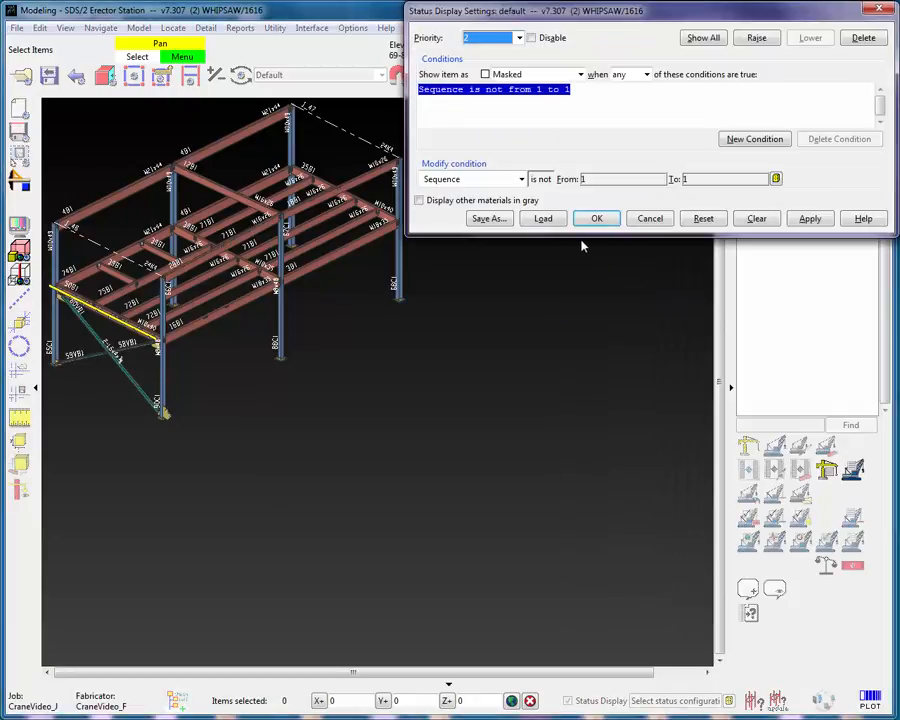
{"action": "left_click", "coordinate": [597, 218]}
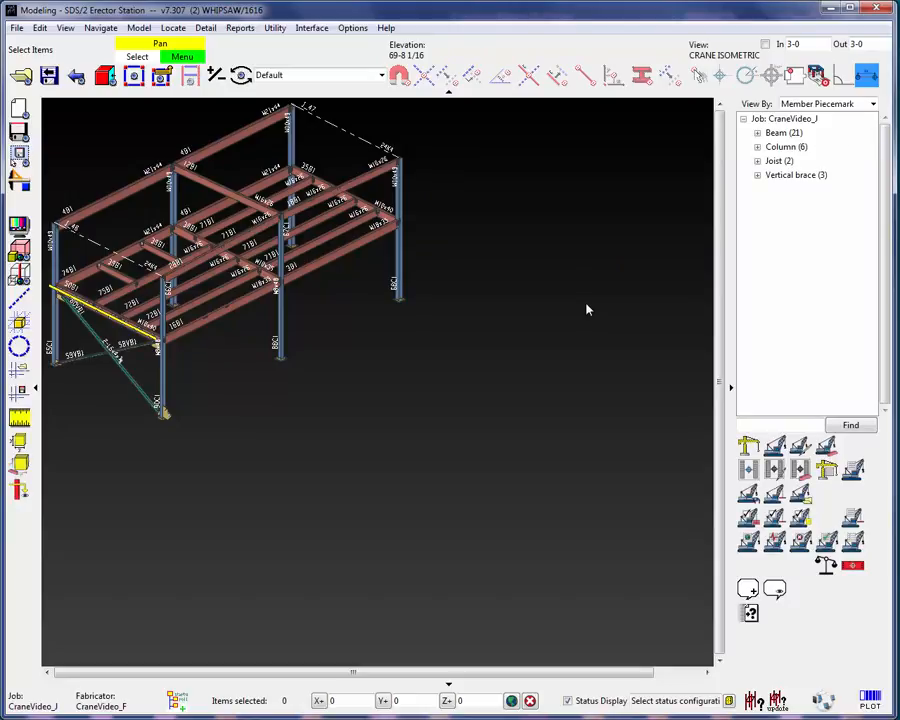
Step: Turn off the prompt to save the status display configuration after changes in the user options for configuration files
{"action": "left_click", "coordinate": [350, 30]}
{"action": "left_click", "coordinate": [311, 84]}
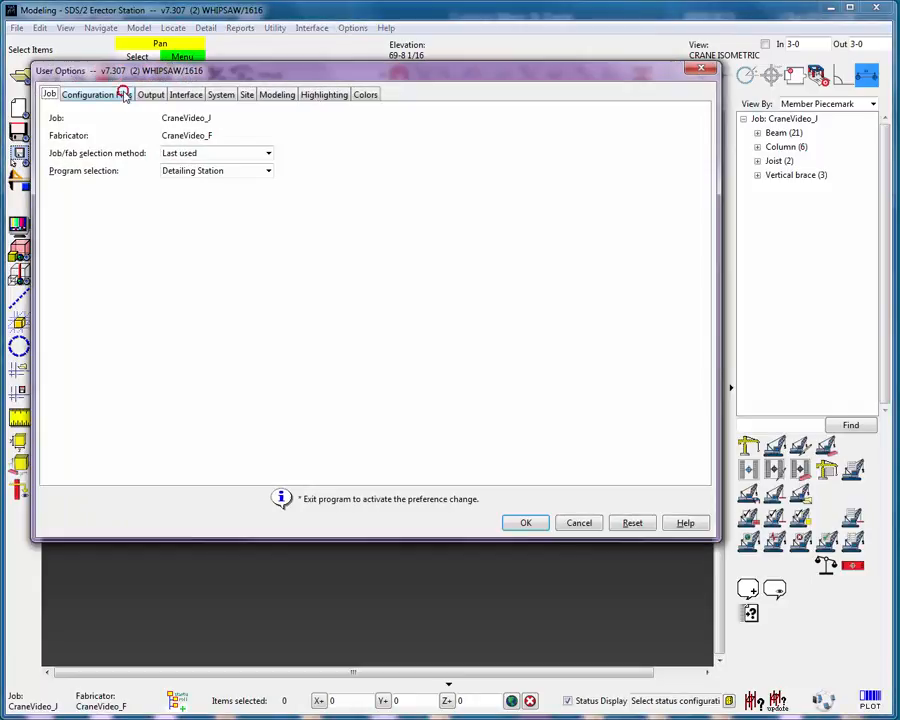
{"action": "left_click", "coordinate": [122, 95]}
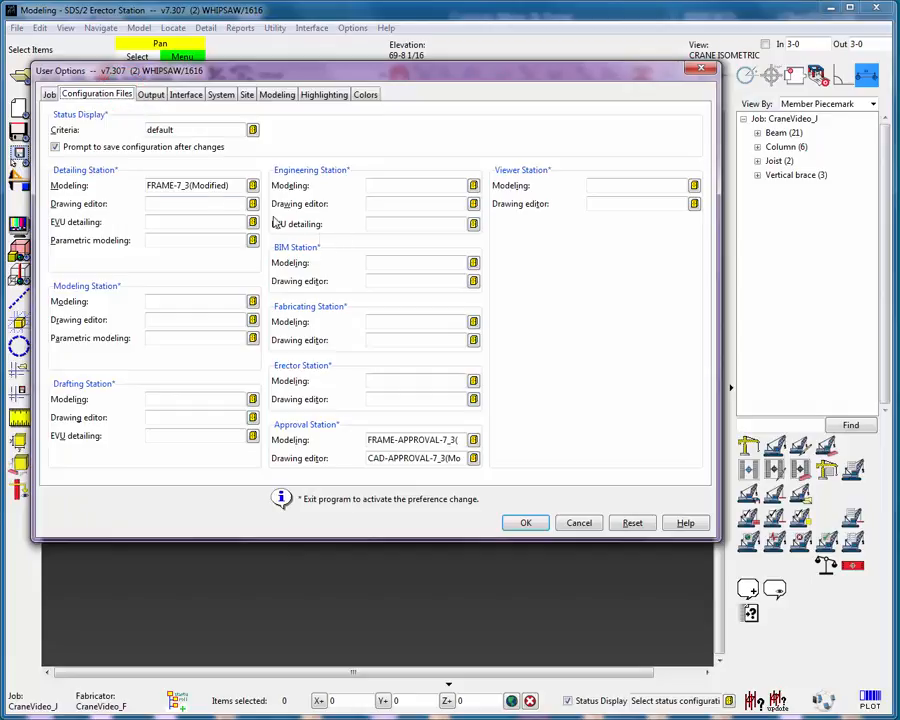
{"action": "left_click", "coordinate": [56, 147]}
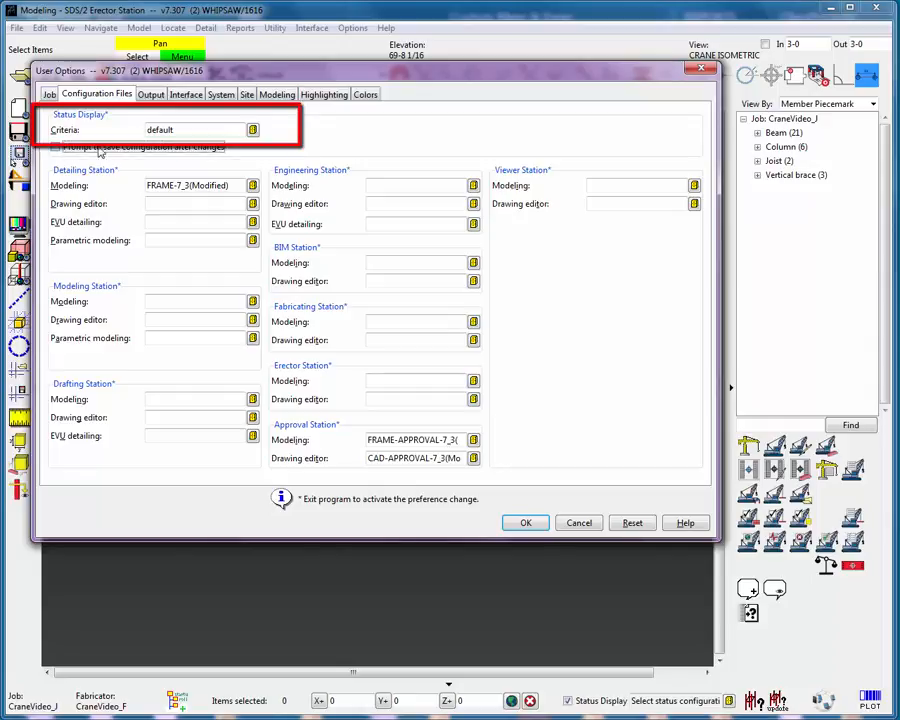
Step: Browse the status display criteria files without choosing another one, and accept the user options
{"action": "left_click", "coordinate": [254, 132]}
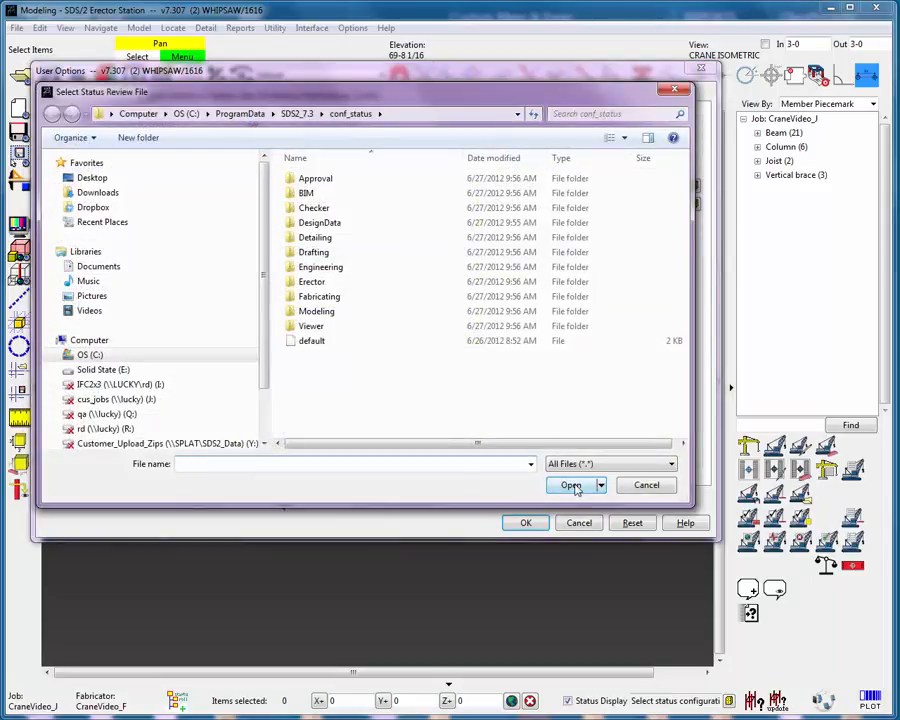
{"action": "left_click", "coordinate": [645, 485]}
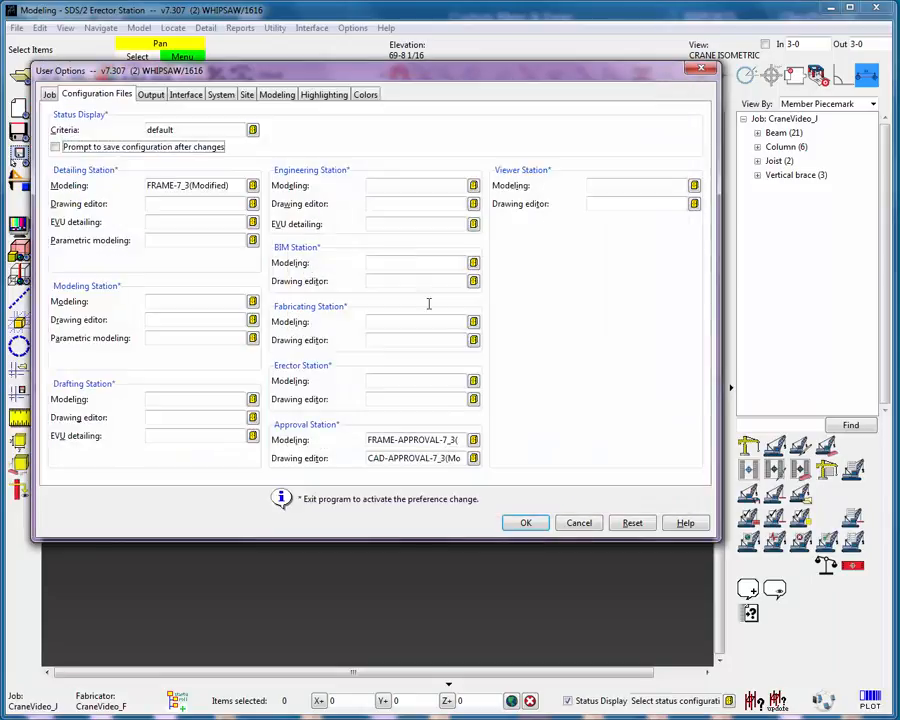
{"action": "left_click", "coordinate": [522, 521]}
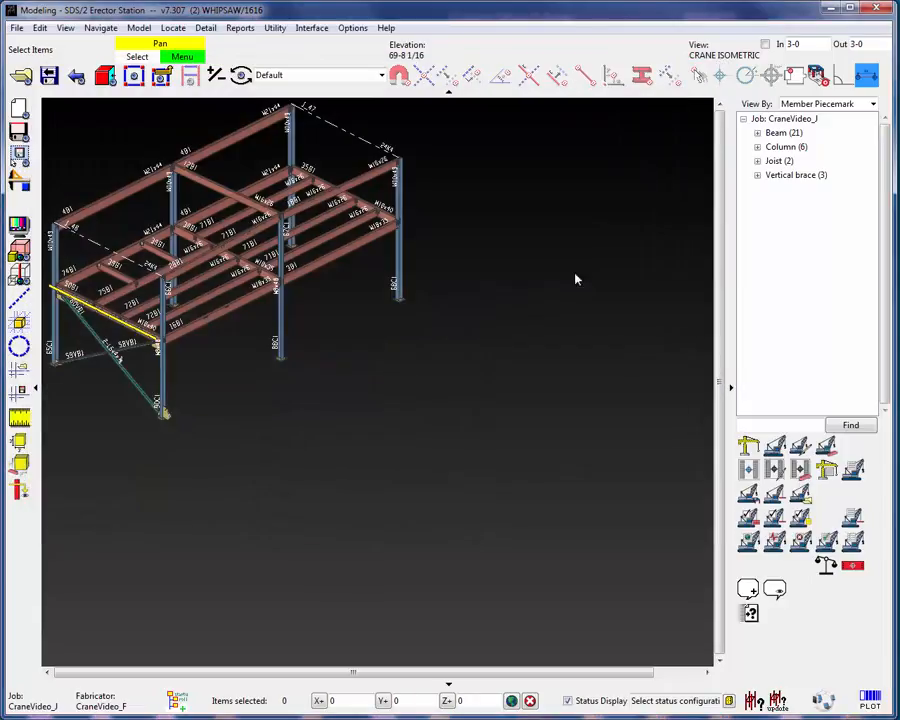
Step: Start saving the current status display configuration as a file, and look inside the DesignData folder of conf_status
{"action": "right_click", "coordinate": [517, 210]}
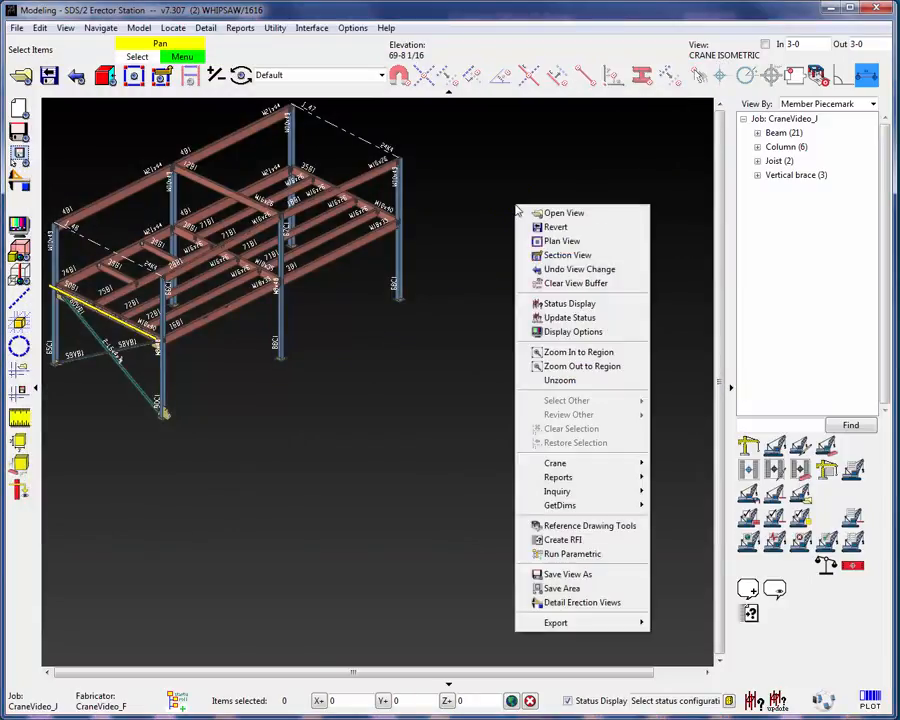
{"action": "left_click", "coordinate": [530, 303]}
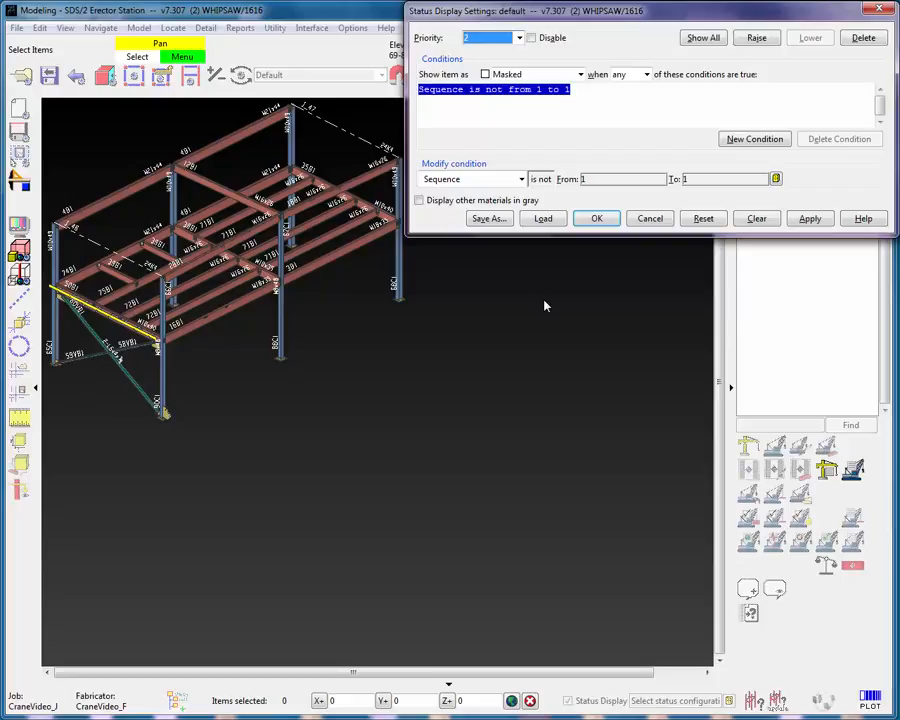
{"action": "left_click", "coordinate": [491, 219]}
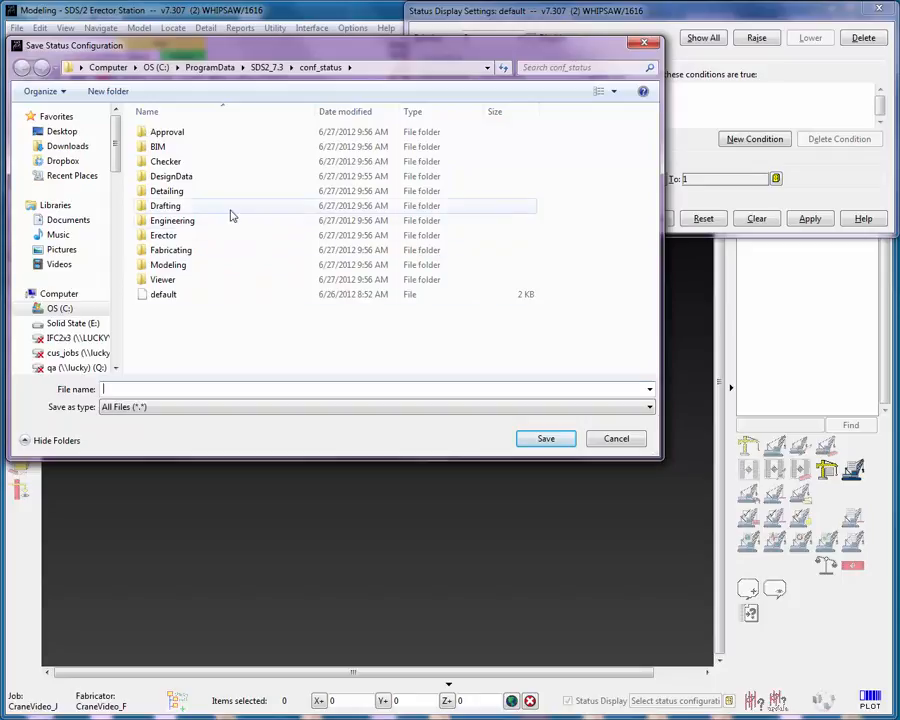
{"action": "double_click", "coordinate": [178, 176]}
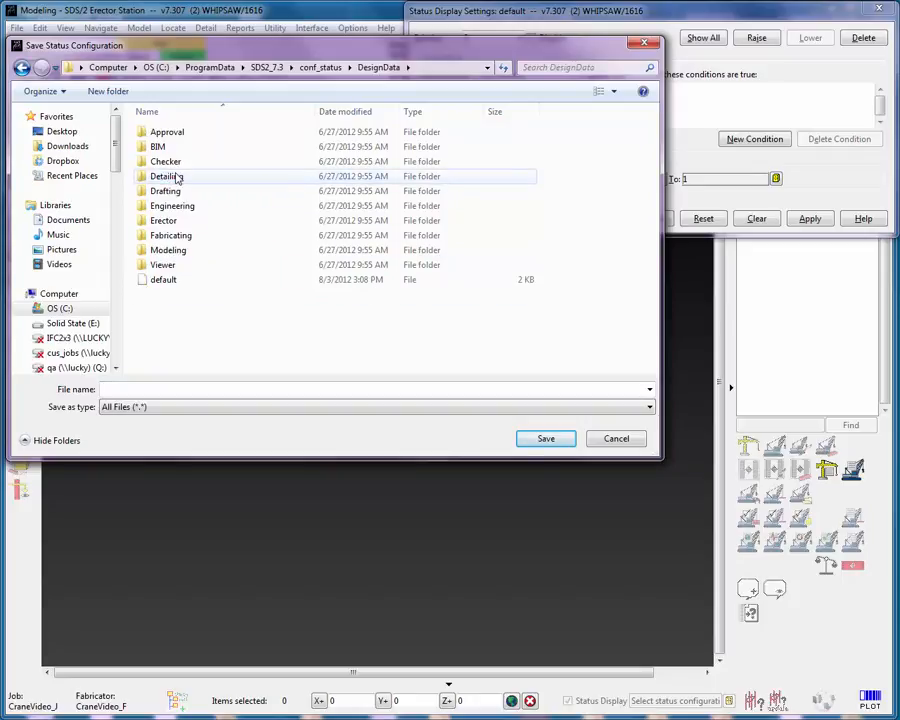
{"action": "left_click", "coordinate": [320, 67]}
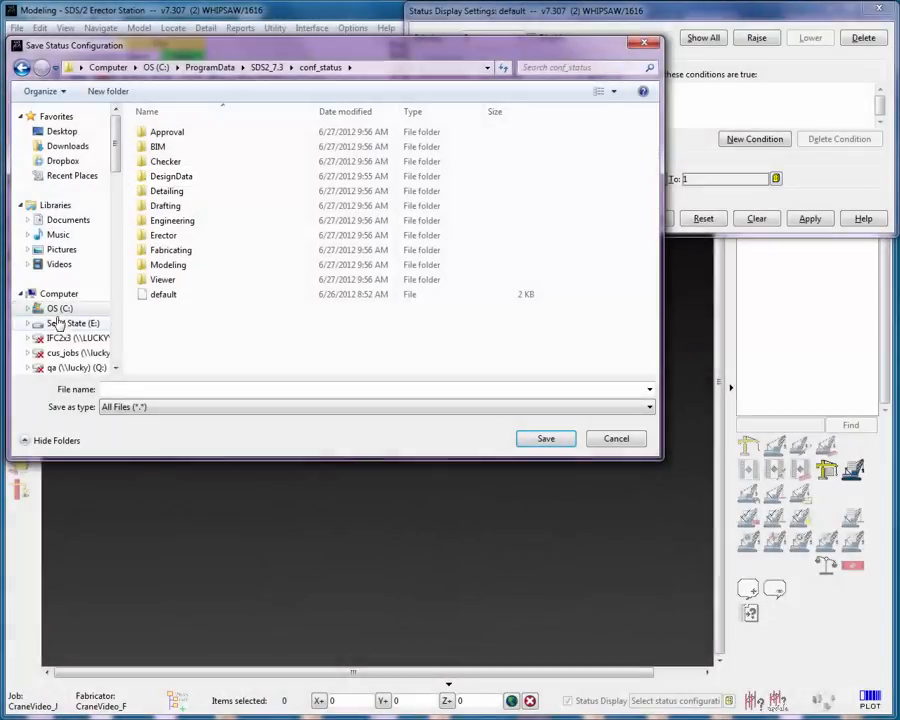
Step: Browse to the CraneVideo_J job folder in C:\7.3_defaultJobs as the save location and enlarge the save dialog
{"action": "left_click", "coordinate": [51, 311]}
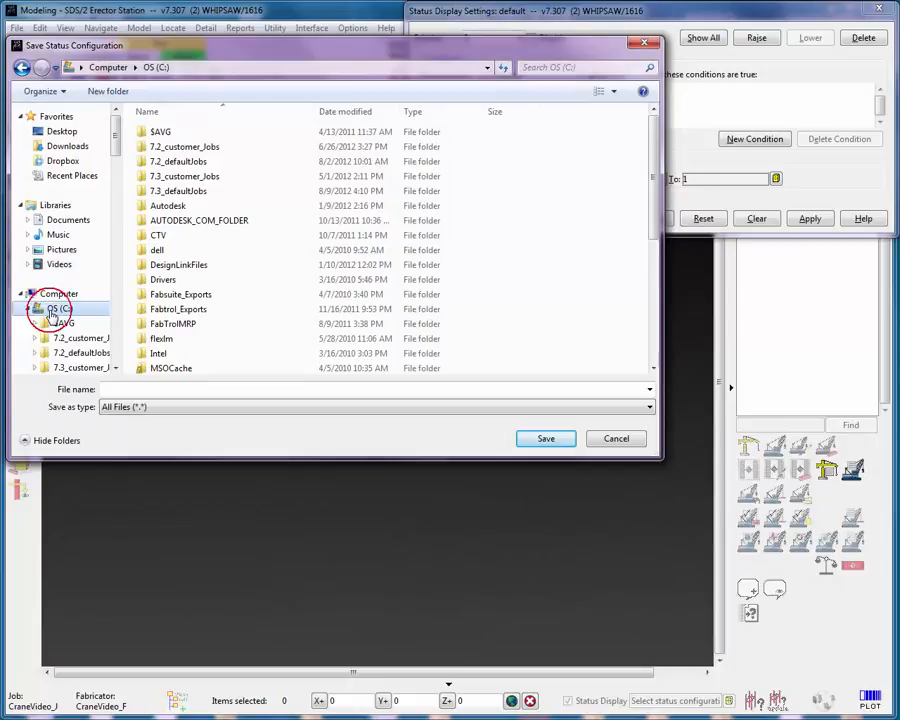
{"action": "double_click", "coordinate": [197, 196]}
{"action": "left_click", "coordinate": [201, 192]}
{"action": "double_click", "coordinate": [201, 192]}
{"action": "left_click_drag", "start_coordinate": [330, 461], "coordinate": [331, 664]}
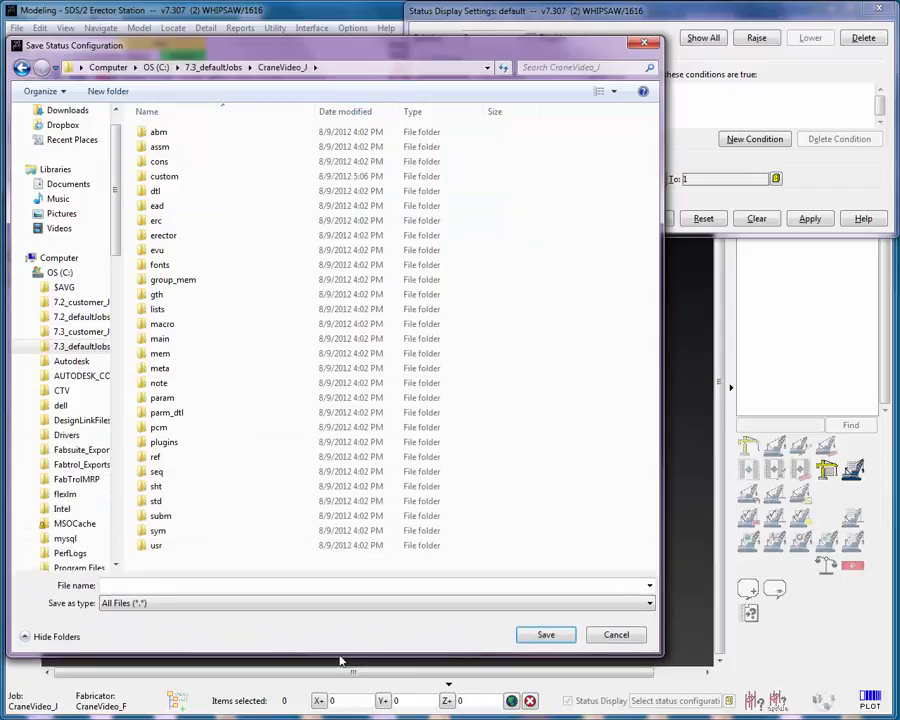
Step: Create a folder named ProjectStatusConfig inside the CraneVideo_J job folder
{"action": "right_click", "coordinate": [553, 321]}
{"action": "mouse_move", "coordinate": [512, 457]}
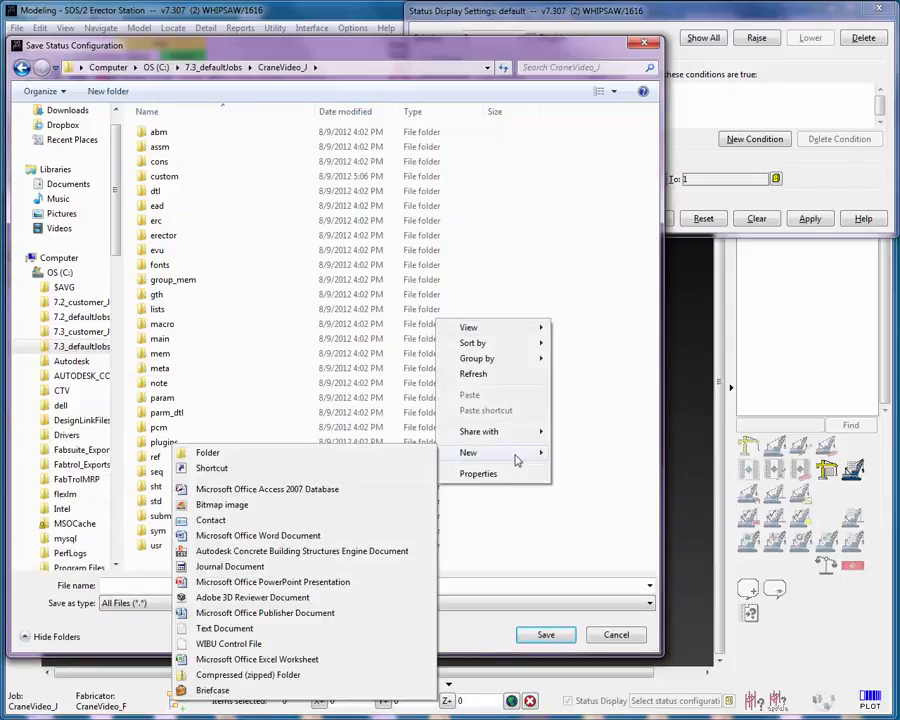
{"action": "left_click", "coordinate": [284, 456]}
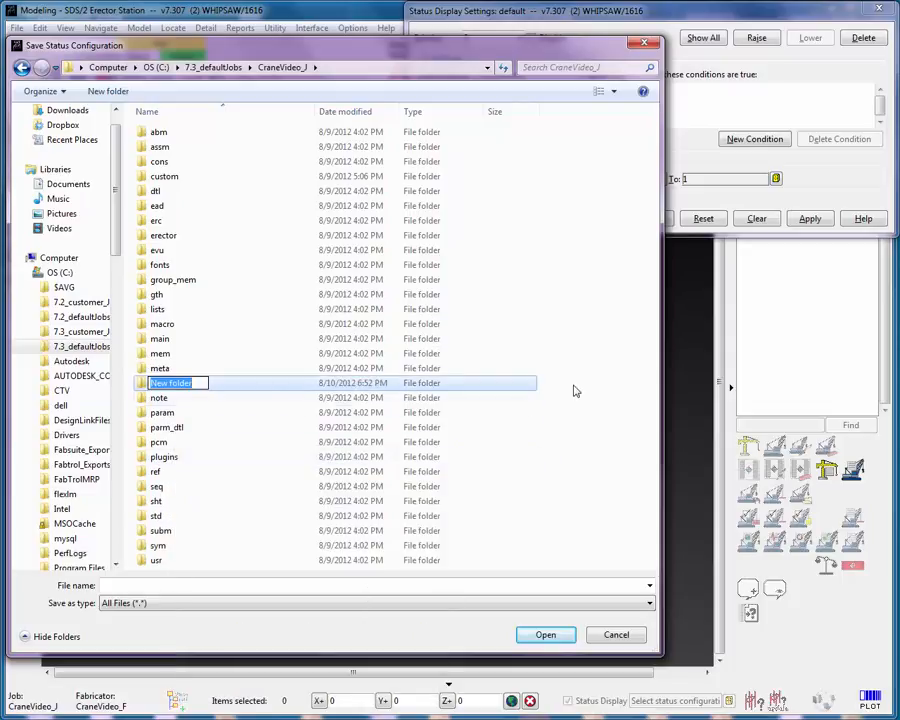
{"action": "type", "text": "ProjectStatusConfig"}
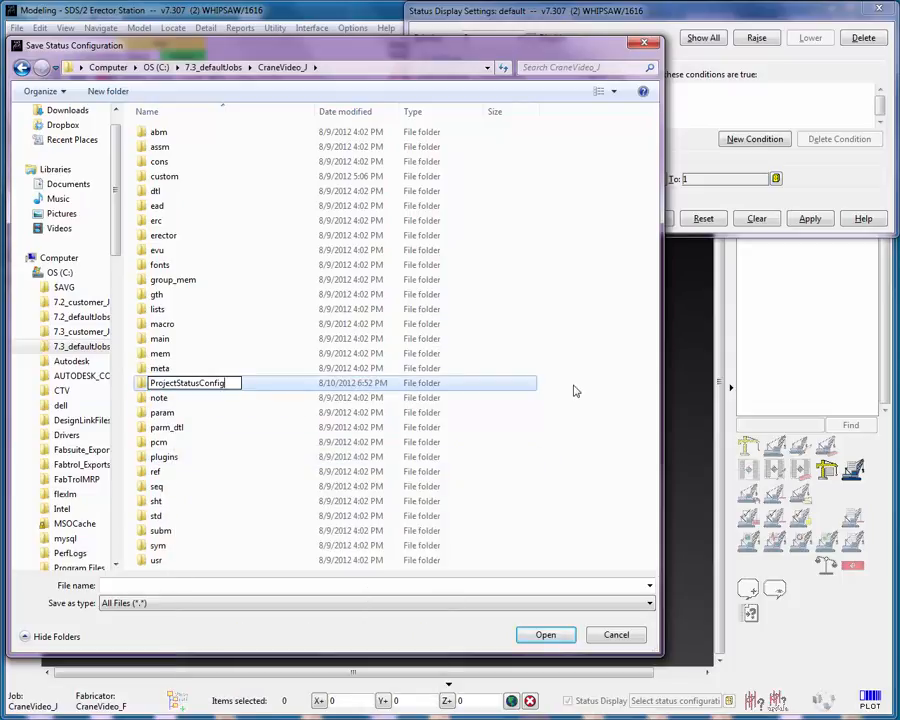
{"action": "left_click", "coordinate": [140, 380]}
Step: Save the configuration in the ProjectStatusConfig folder with a person's first name as file name, and accept the status display settings
{"action": "double_click", "coordinate": [150, 457]}
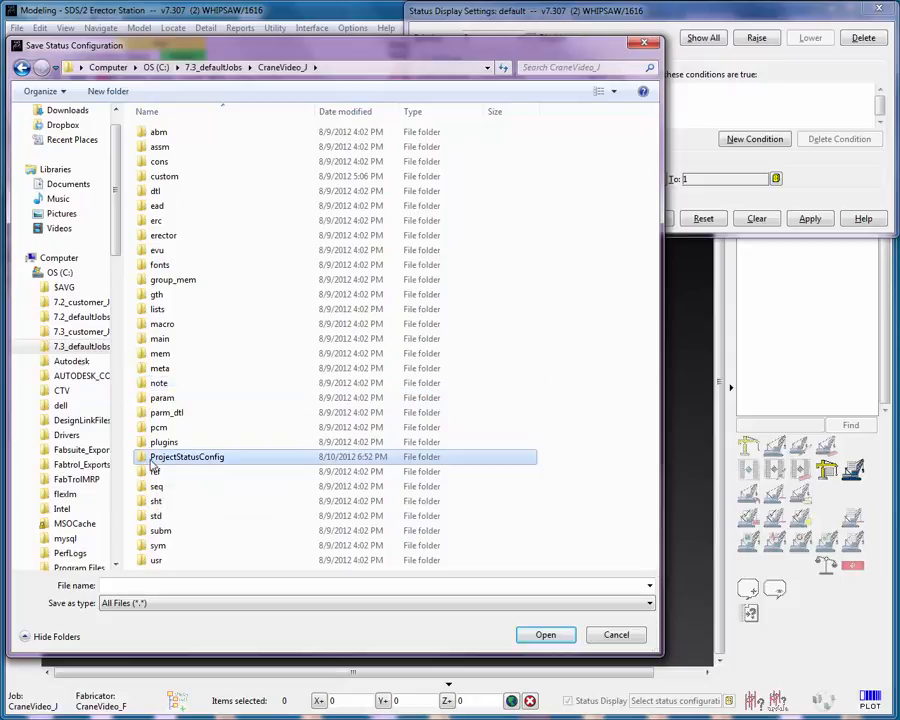
{"action": "left_click", "coordinate": [165, 584]}
{"action": "type", "text": "james"}
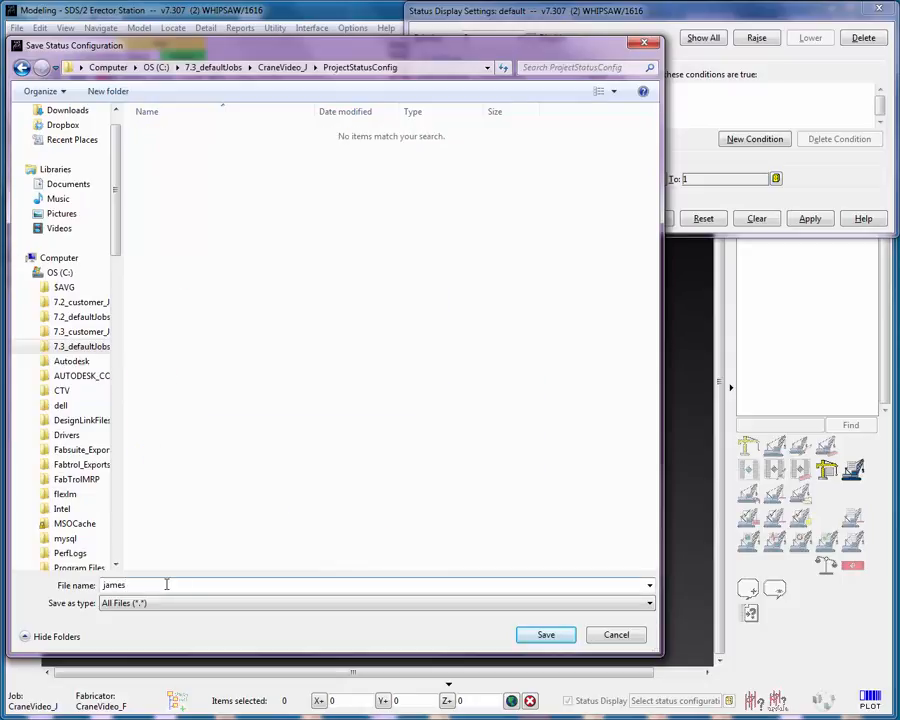
{"action": "key", "text": "Return"}
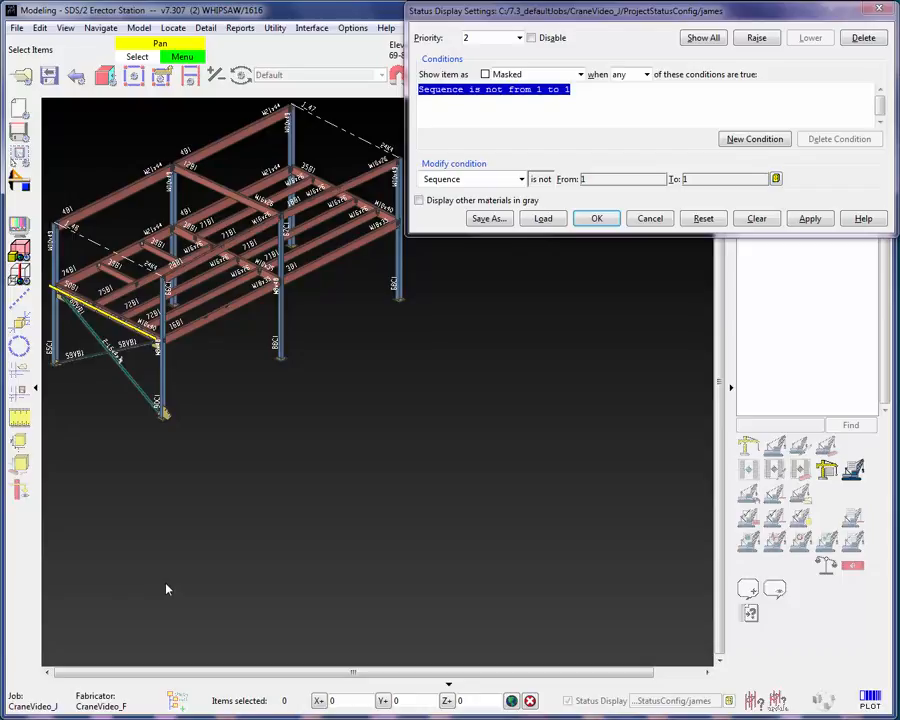
{"action": "left_click", "coordinate": [596, 218]}
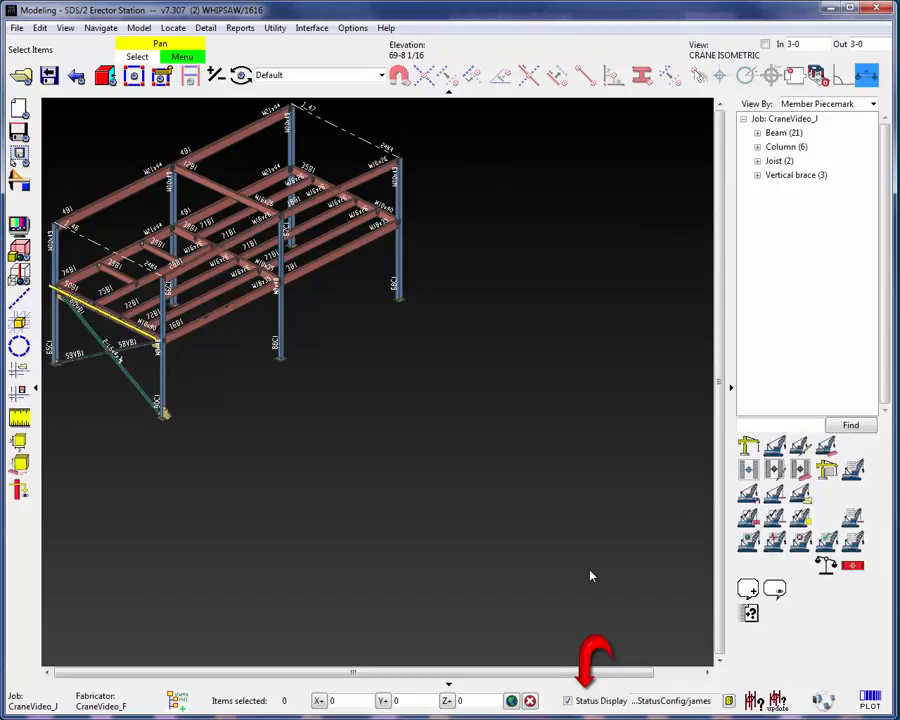
Step: Toggle the status display off and back on, and load the default status configuration from conf_status
{"action": "left_click", "coordinate": [568, 700]}
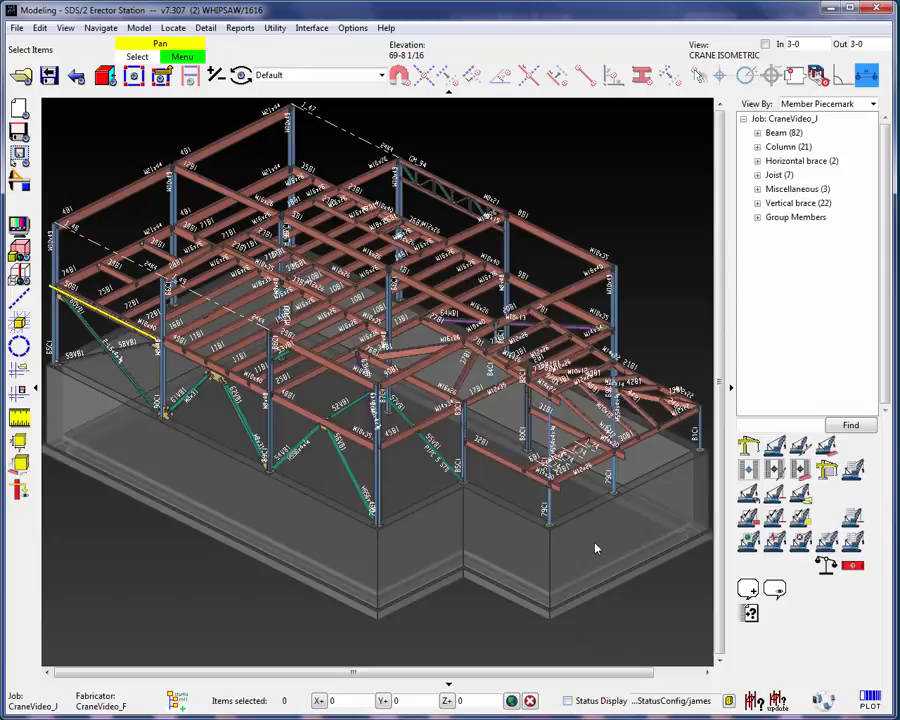
{"action": "left_click", "coordinate": [568, 701]}
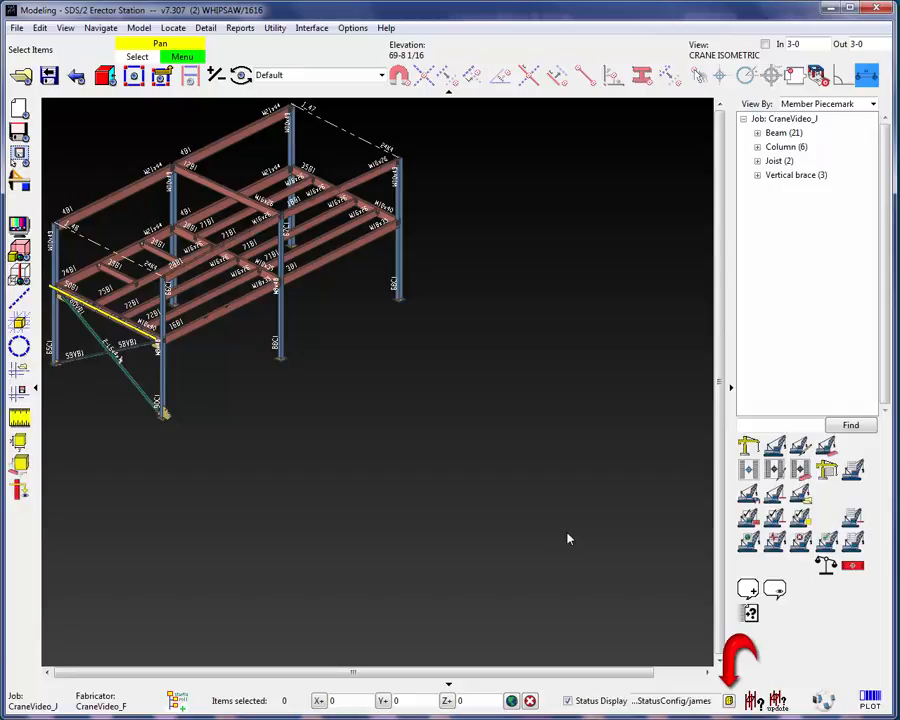
{"action": "left_click", "coordinate": [730, 702]}
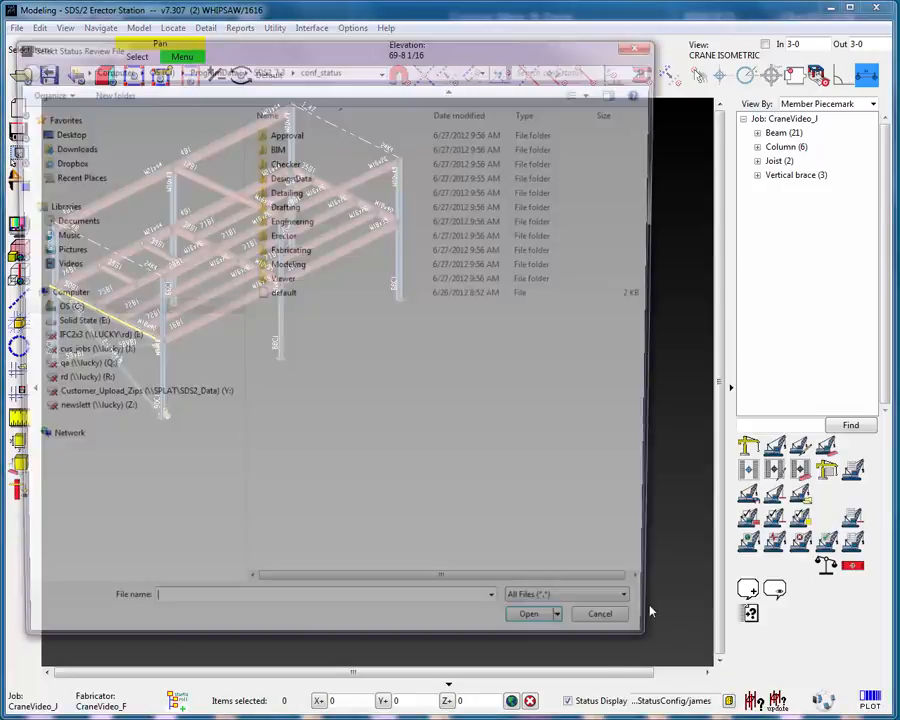
{"action": "left_click", "coordinate": [284, 296]}
{"action": "double_click", "coordinate": [284, 296]}
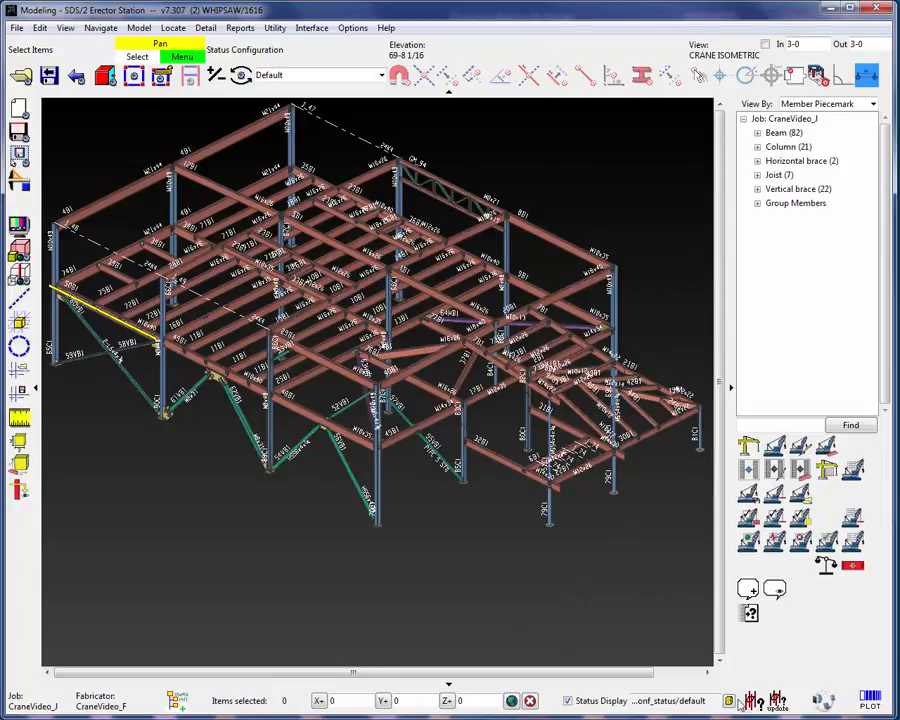
Step: Load the saved status configuration file from the CraneVideo_J job's ProjectStatusConfig folder
{"action": "left_click", "coordinate": [632, 638]}
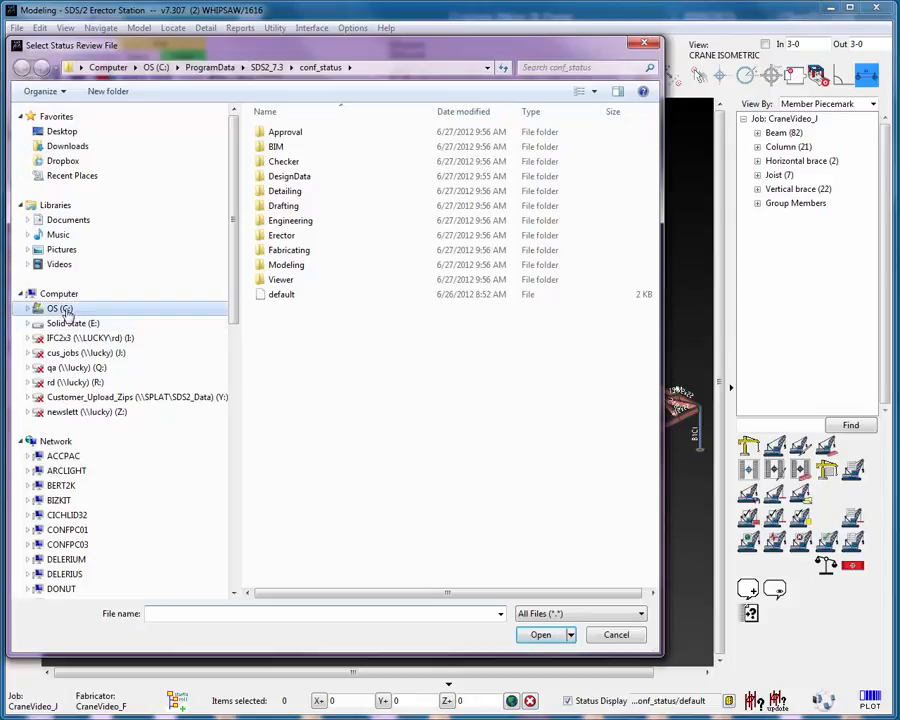
{"action": "left_click", "coordinate": [63, 309]}
{"action": "double_click", "coordinate": [290, 190]}
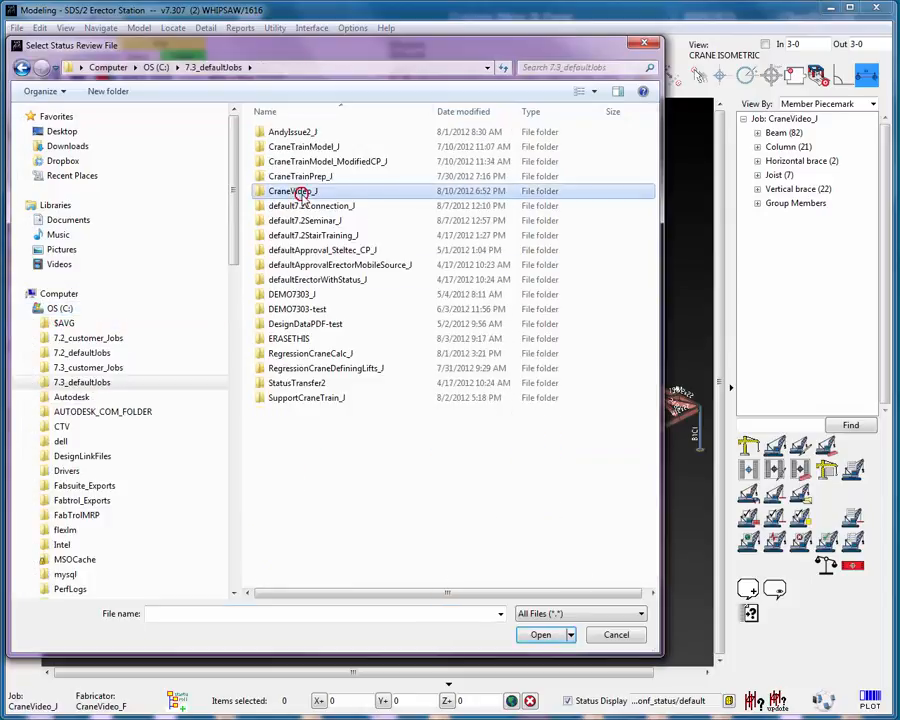
{"action": "double_click", "coordinate": [301, 192]}
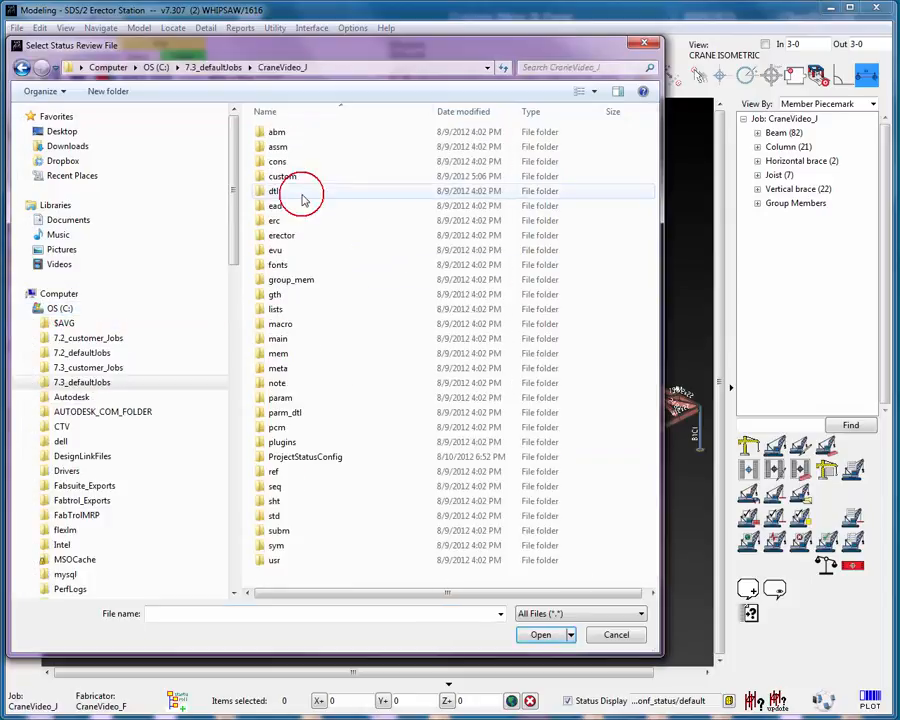
{"action": "double_click", "coordinate": [302, 456]}
{"action": "left_click", "coordinate": [278, 132]}
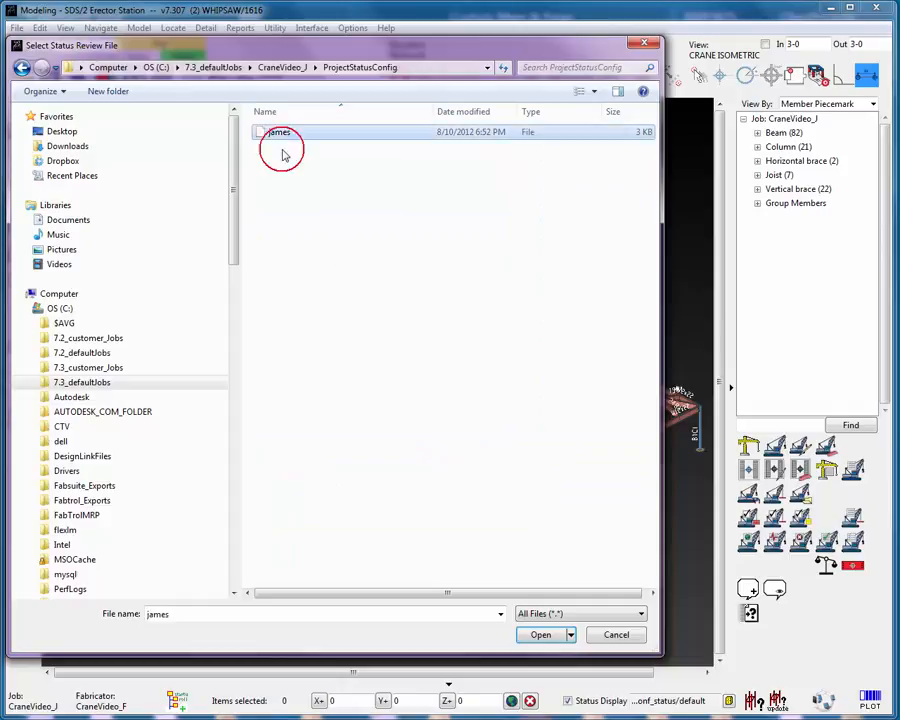
{"action": "left_click", "coordinate": [540, 635]}
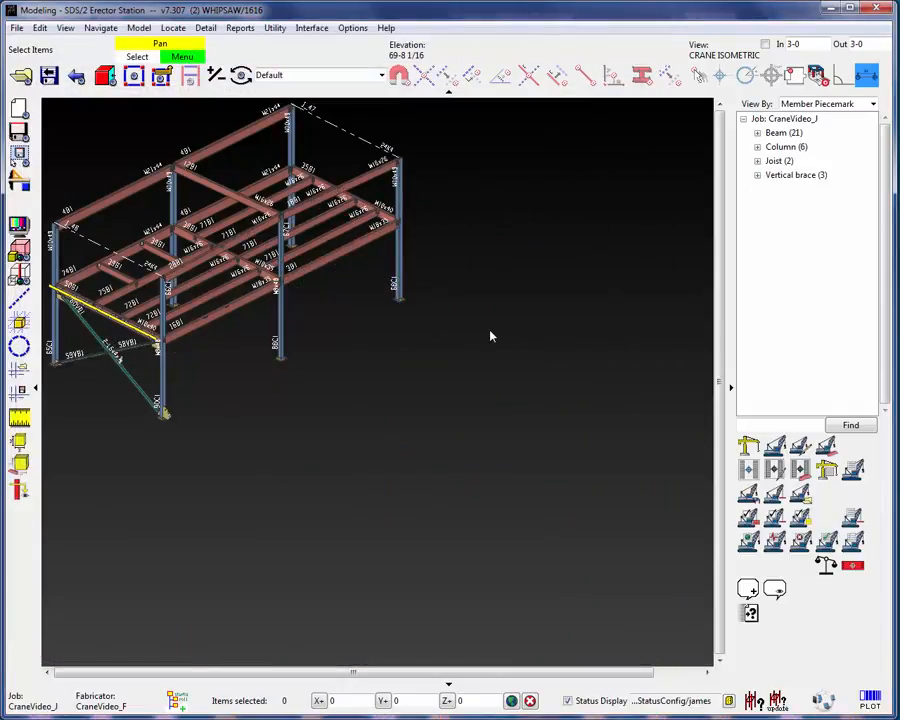
Step: Review the loaded configuration's condition in the Status Display settings, close them without changes, and turn the status display off
{"action": "right_click", "coordinate": [491, 336]}
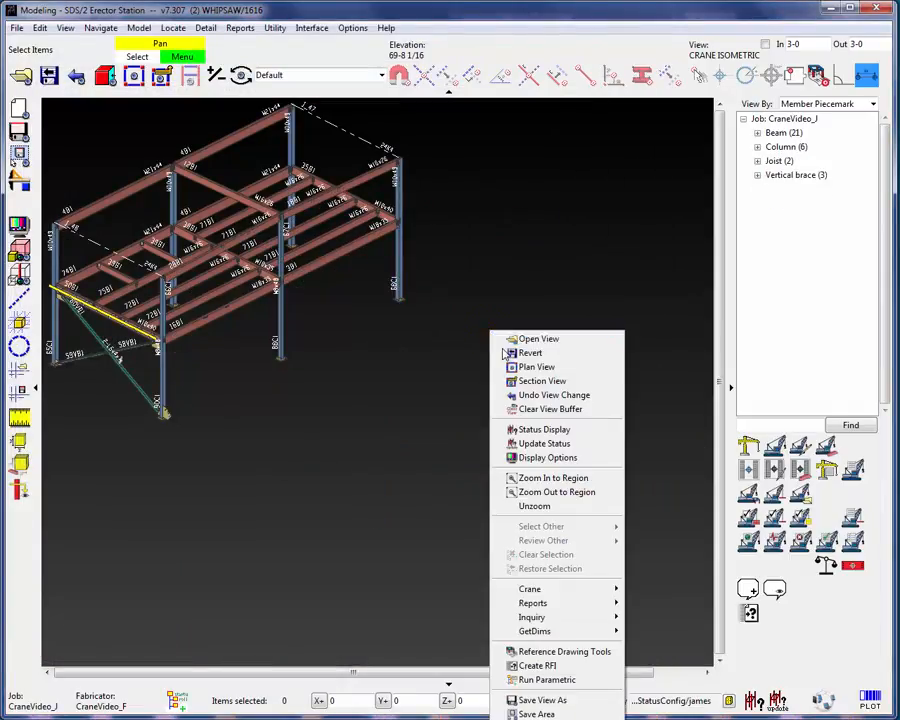
{"action": "left_click", "coordinate": [530, 429]}
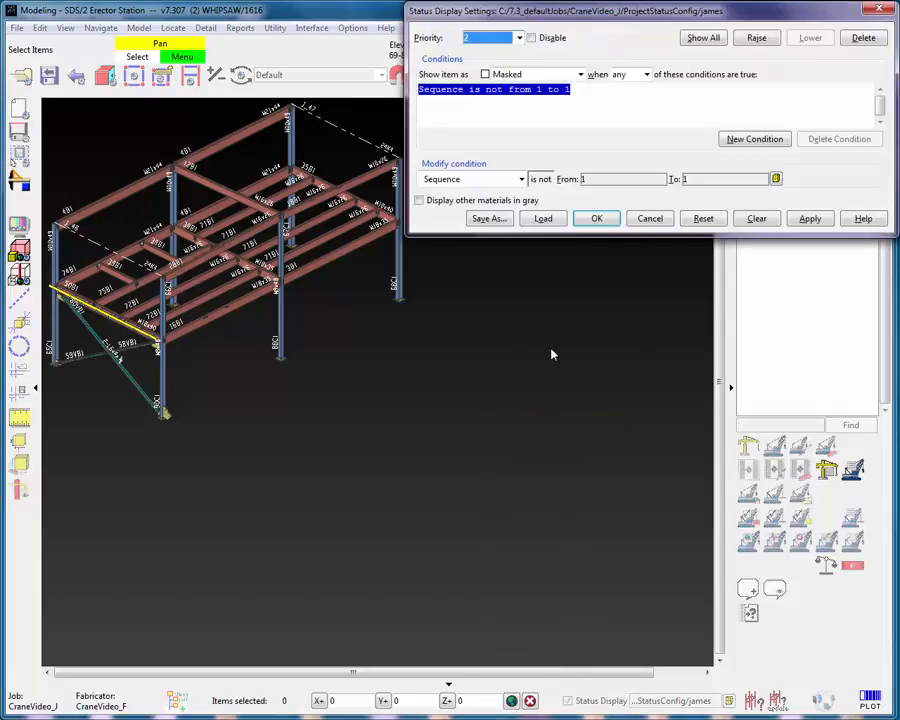
{"action": "left_click", "coordinate": [650, 219]}
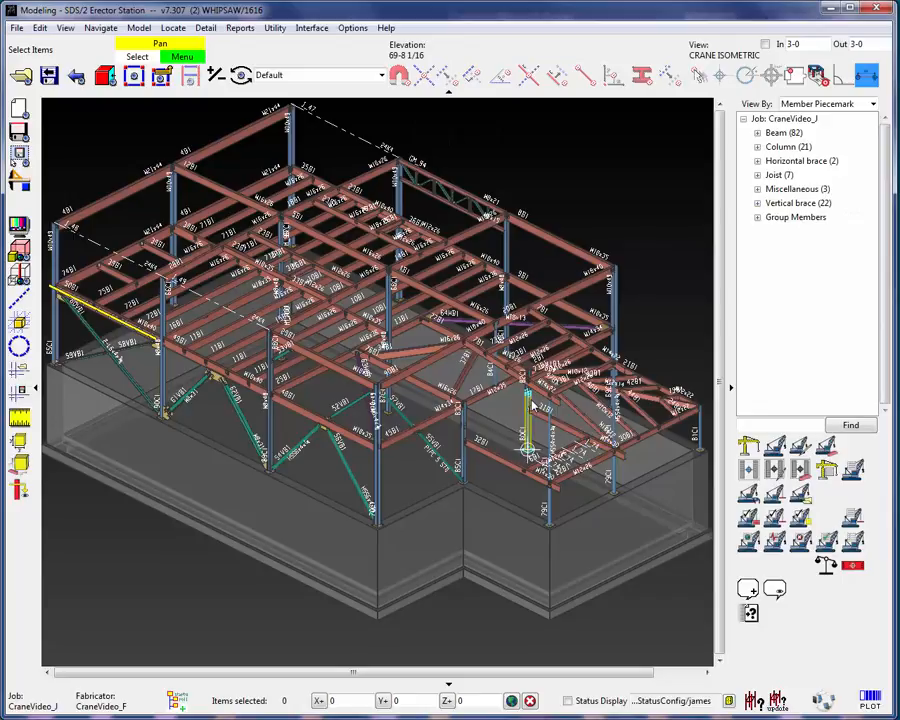
Step: Reopen the Status Display settings, clear them, and check which priorities are listed
{"action": "right_click", "coordinate": [583, 170]}
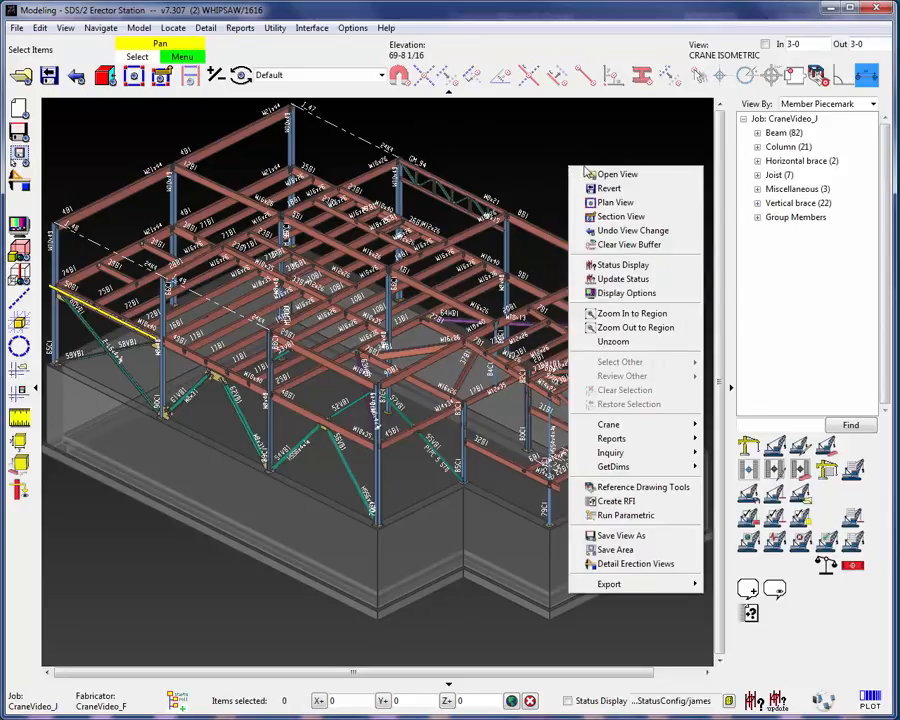
{"action": "left_click", "coordinate": [624, 264]}
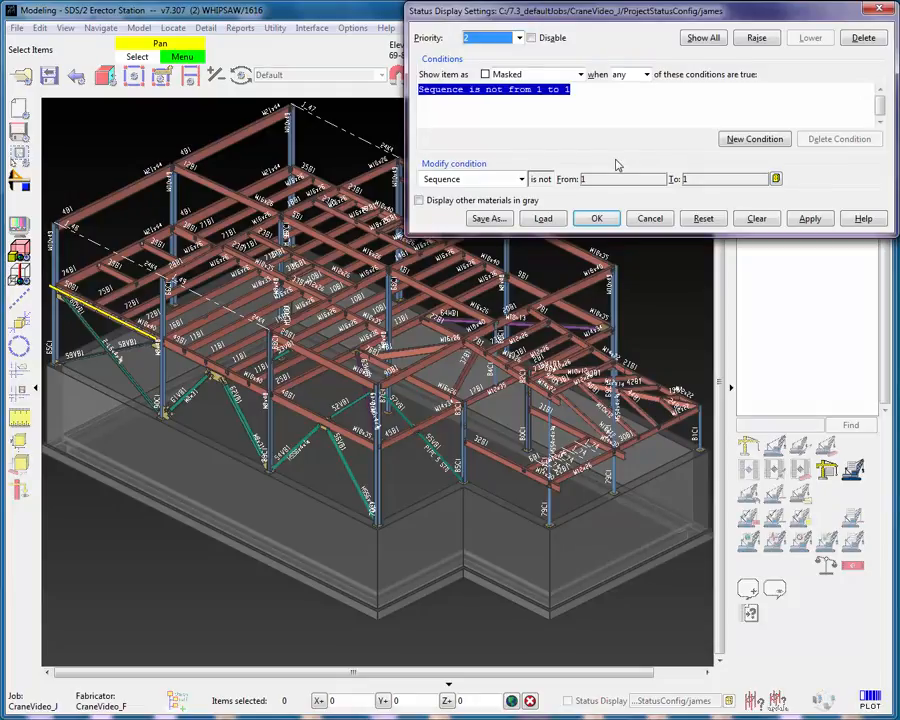
{"action": "left_click", "coordinate": [757, 219]}
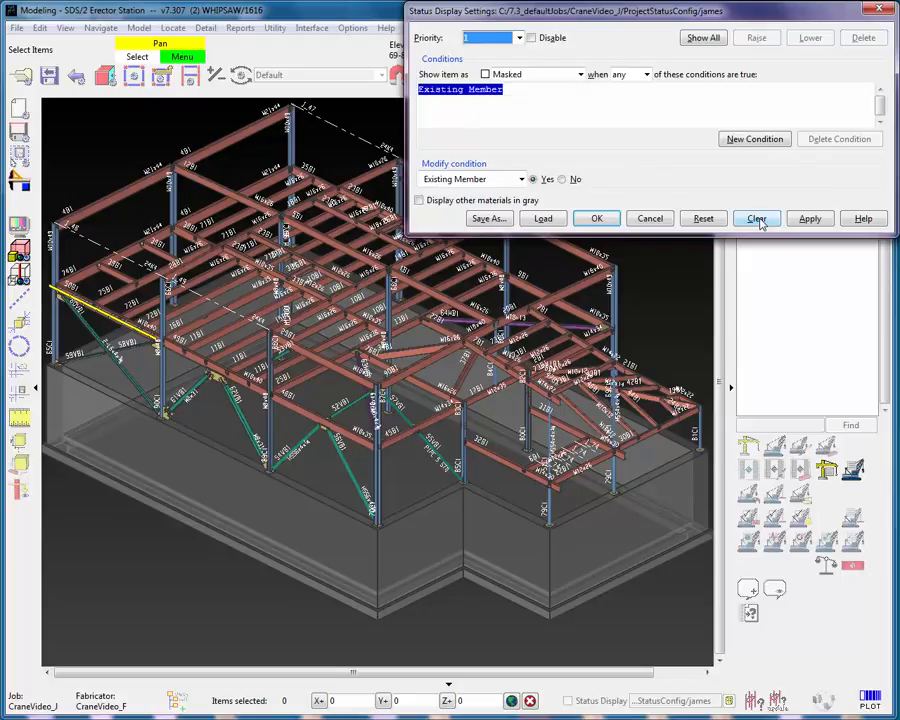
{"action": "left_click", "coordinate": [519, 38]}
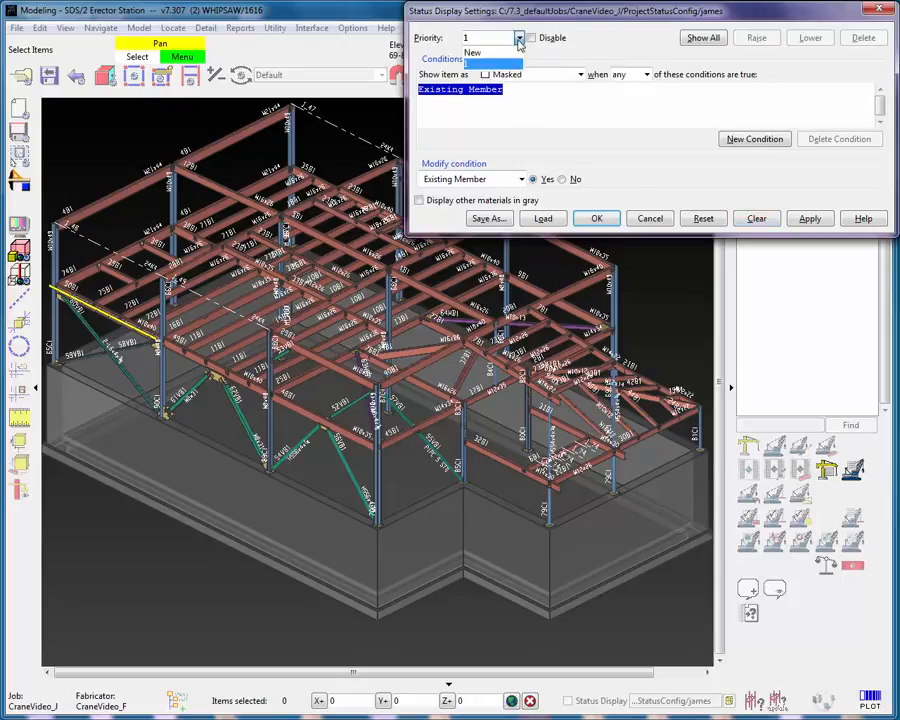
{"action": "left_click", "coordinate": [603, 54]}
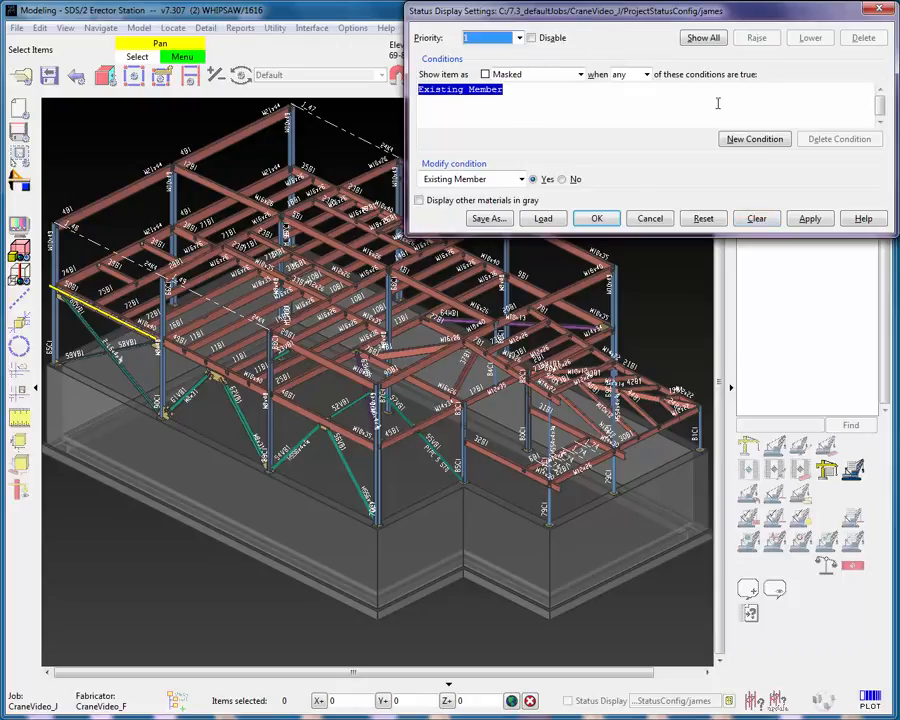
Step: Reset the status display settings to the loaded configuration, select priority 2, and apply them to the model
{"action": "left_click", "coordinate": [704, 218]}
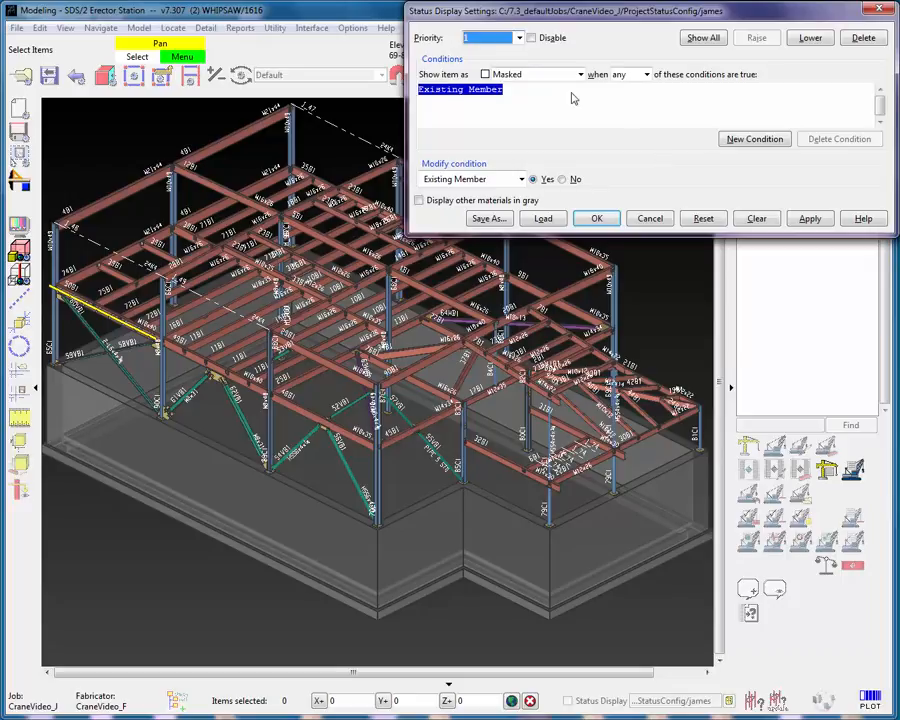
{"action": "left_click", "coordinate": [519, 38]}
{"action": "left_click", "coordinate": [507, 74]}
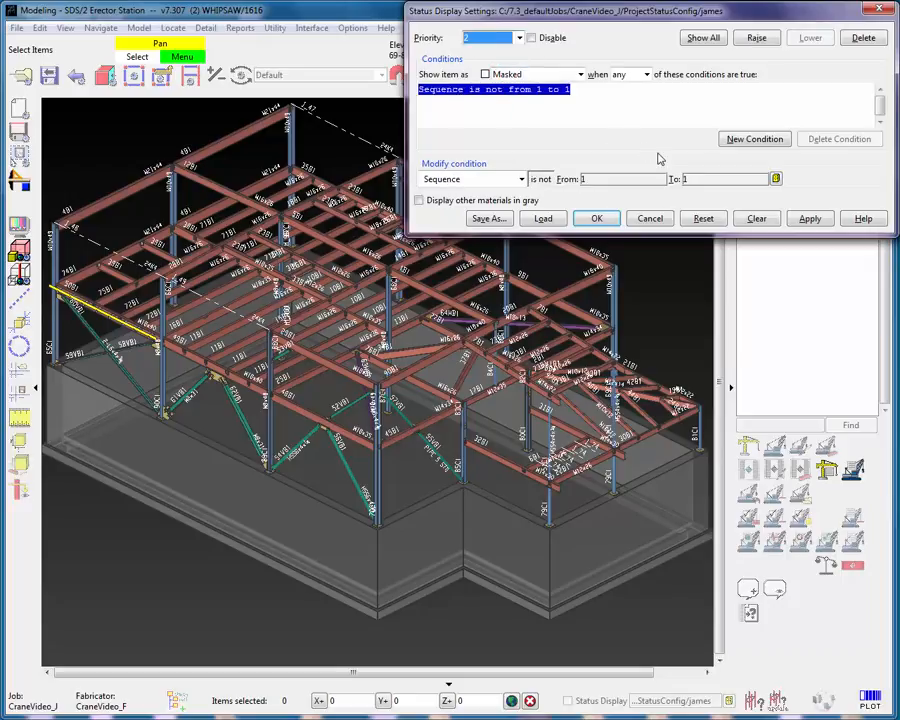
{"action": "left_click", "coordinate": [809, 218]}
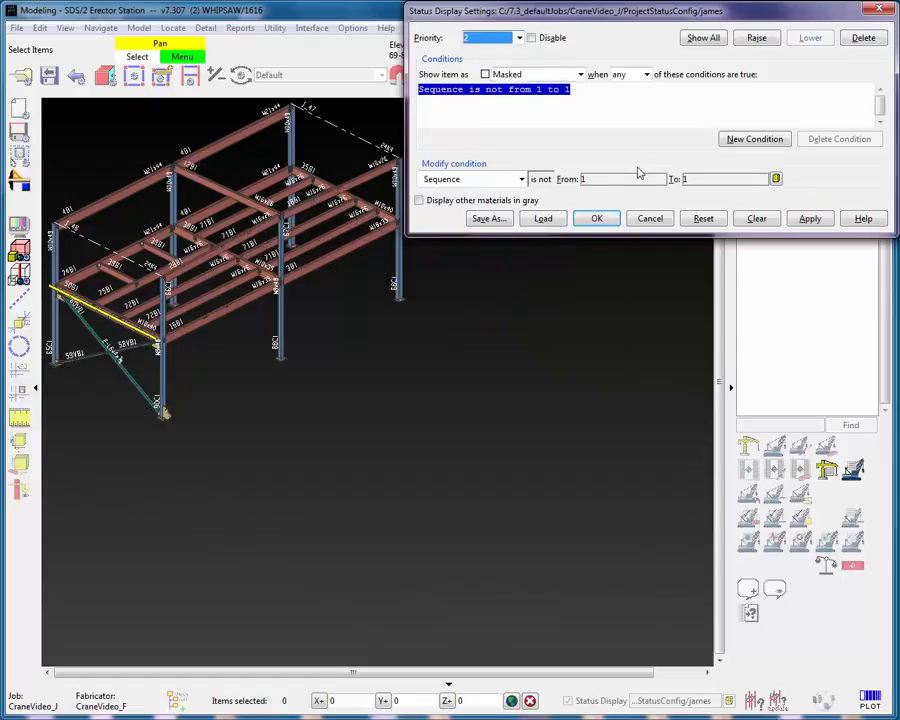